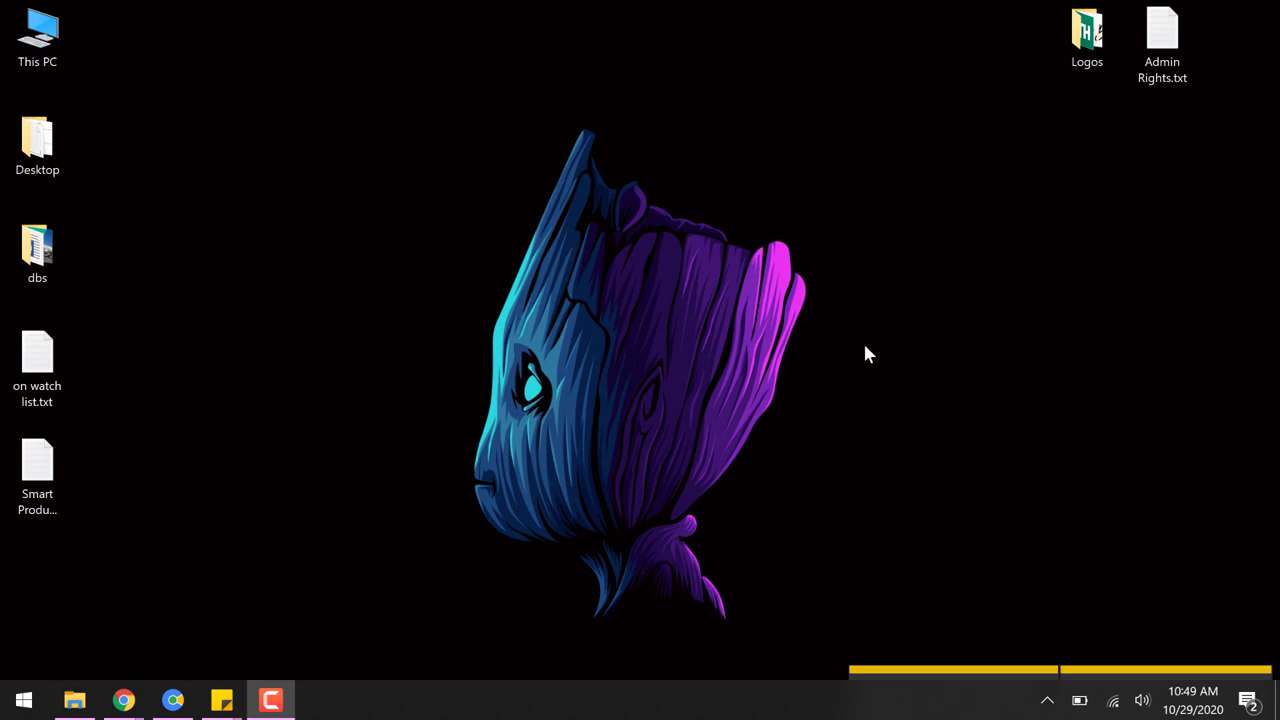
Switch to the WordPress post editor and highlight the failed cover.png file name and its error
mouse_move(124, 700)
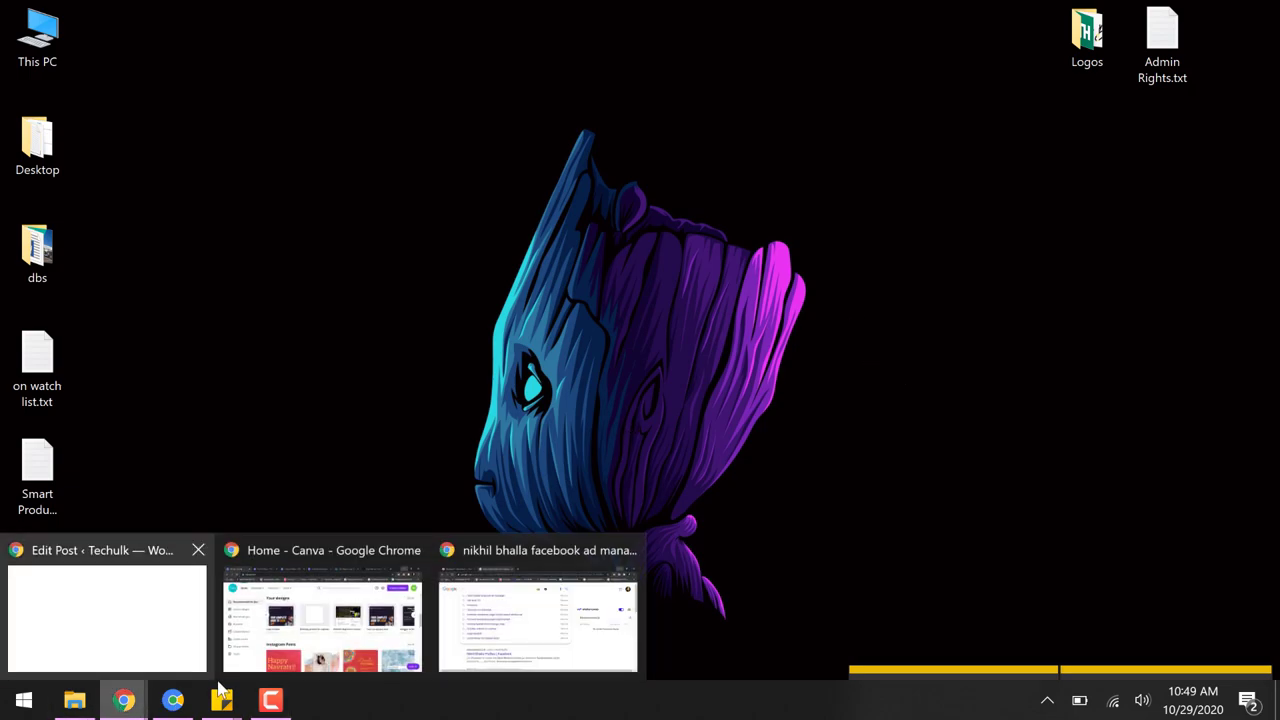
left_click(165, 637)
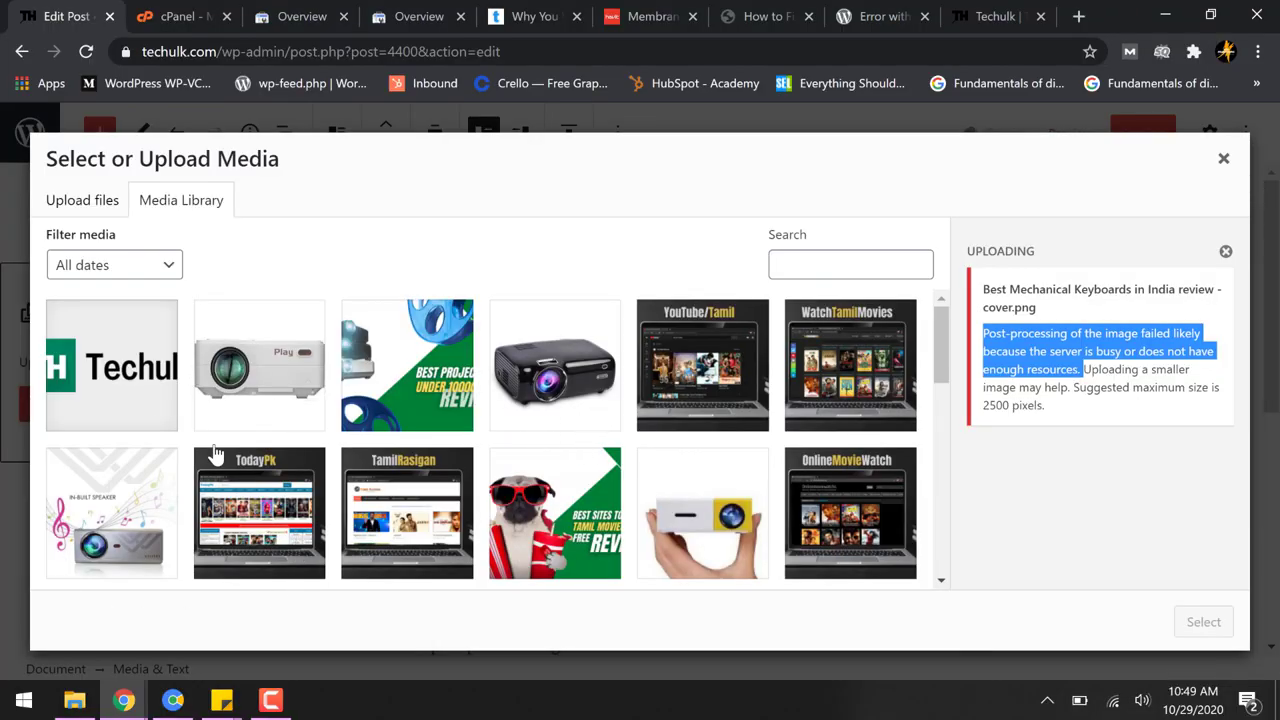
left_click(677, 168)
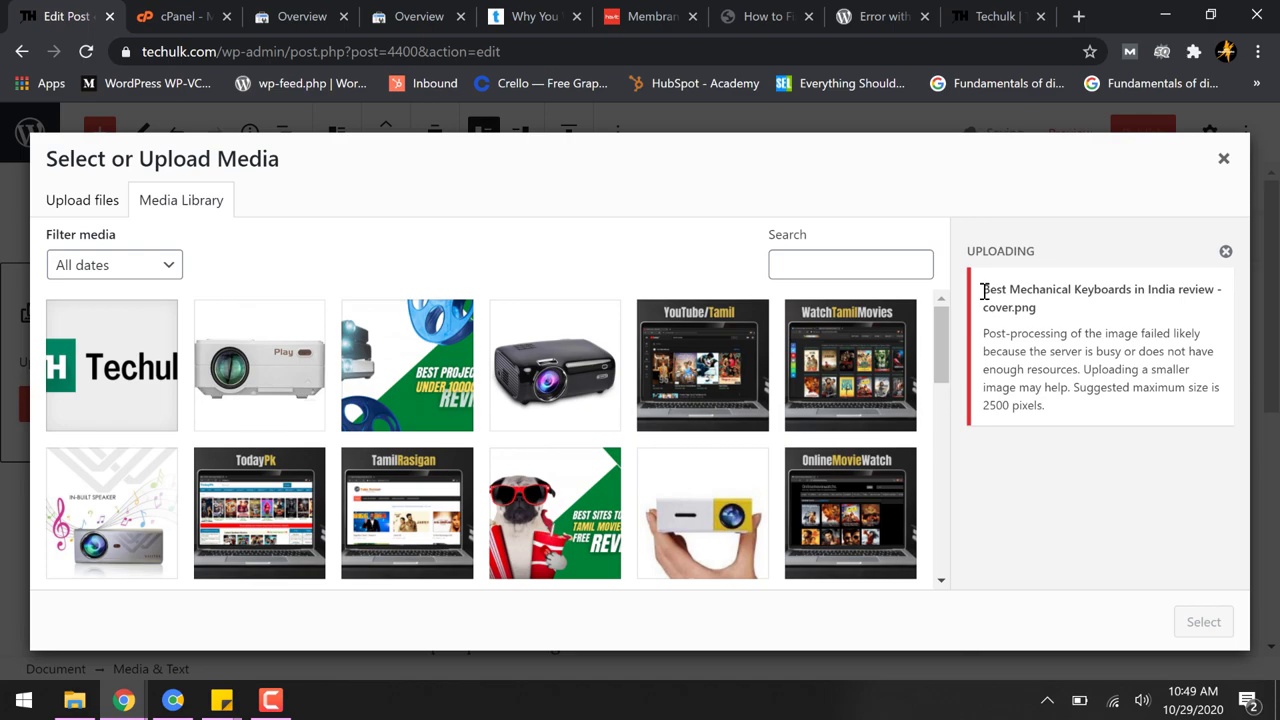
left_click_drag(984, 290, 1056, 305)
left_click(1035, 355)
left_click_drag(982, 344, 1176, 423)
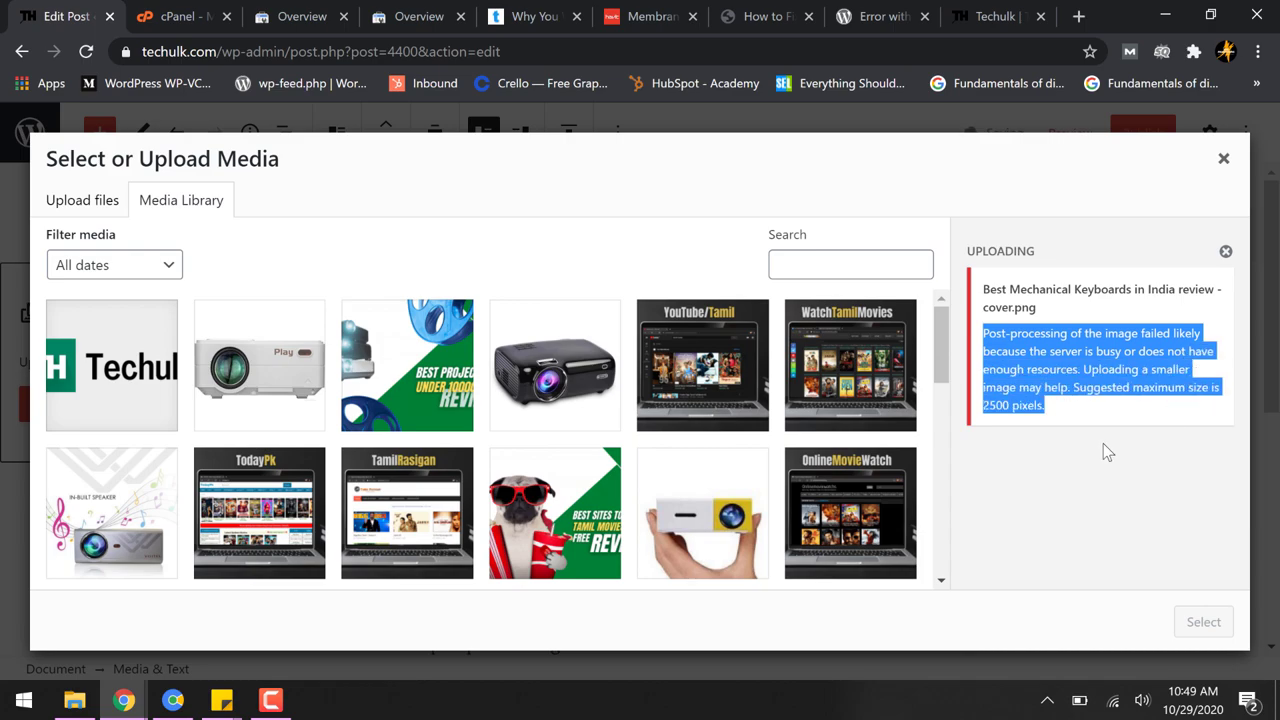
left_click(1117, 470)
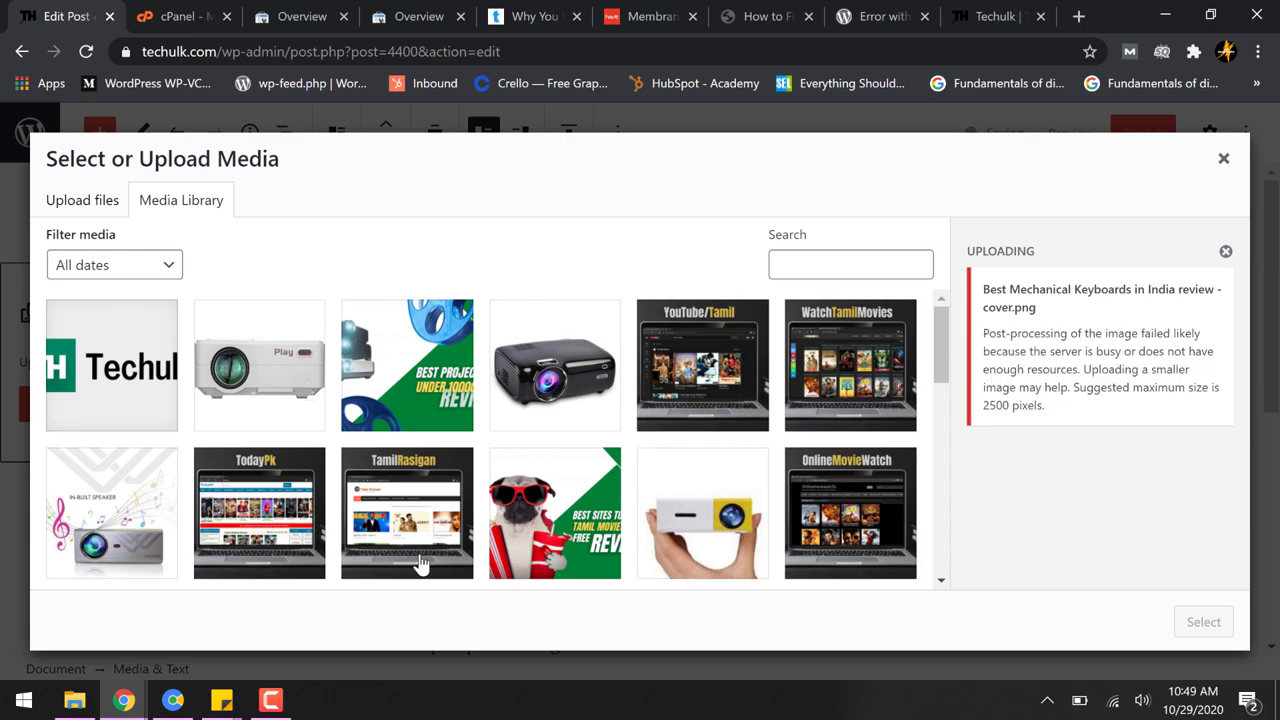
Go to the cPanel dashboard and choose Select PHP Version under Software
left_click(173, 20)
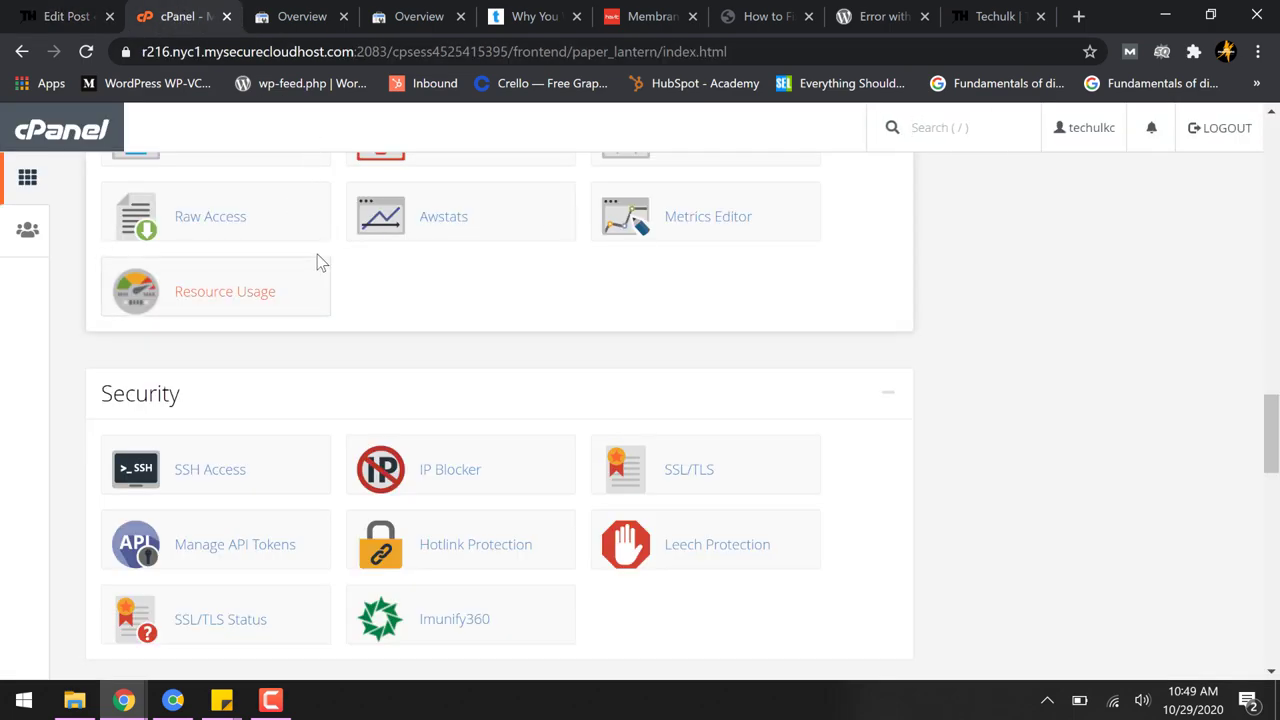
scroll(320, 252, "up", 1)
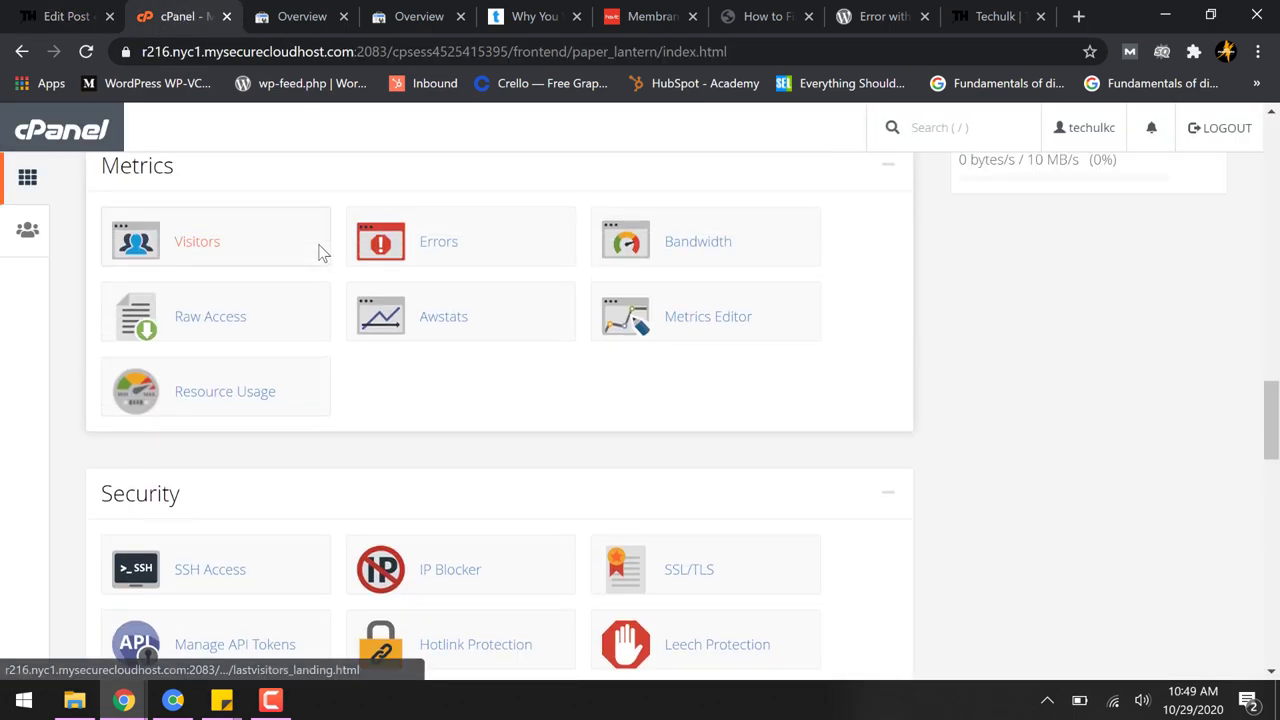
scroll(320, 252, "up", 1)
scroll(428, 260, "down", 6)
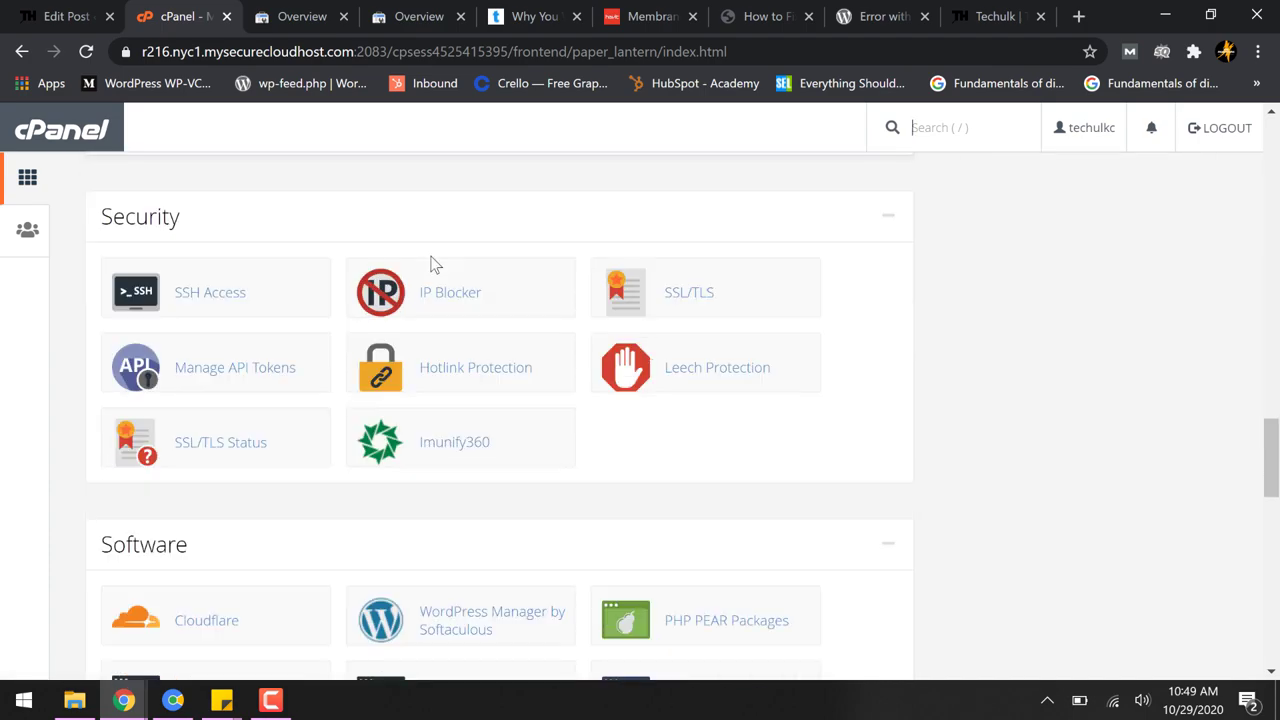
scroll(430, 260, "down", 1)
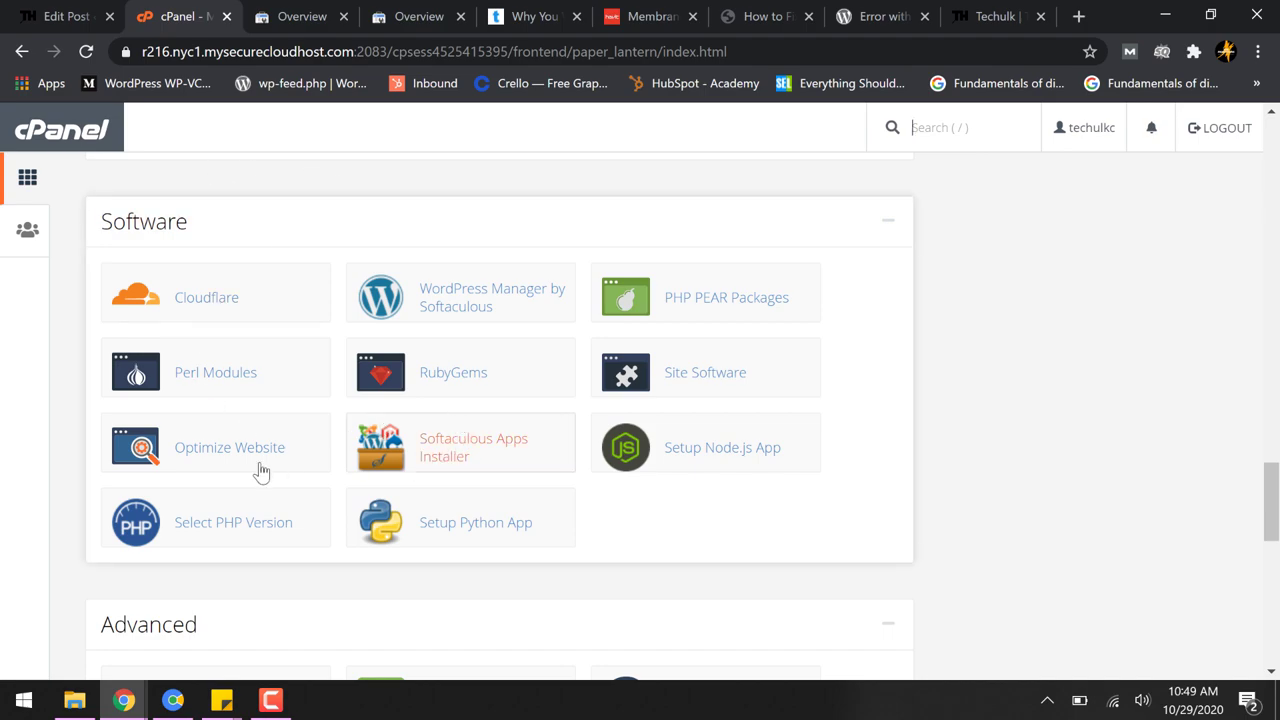
left_click(232, 535)
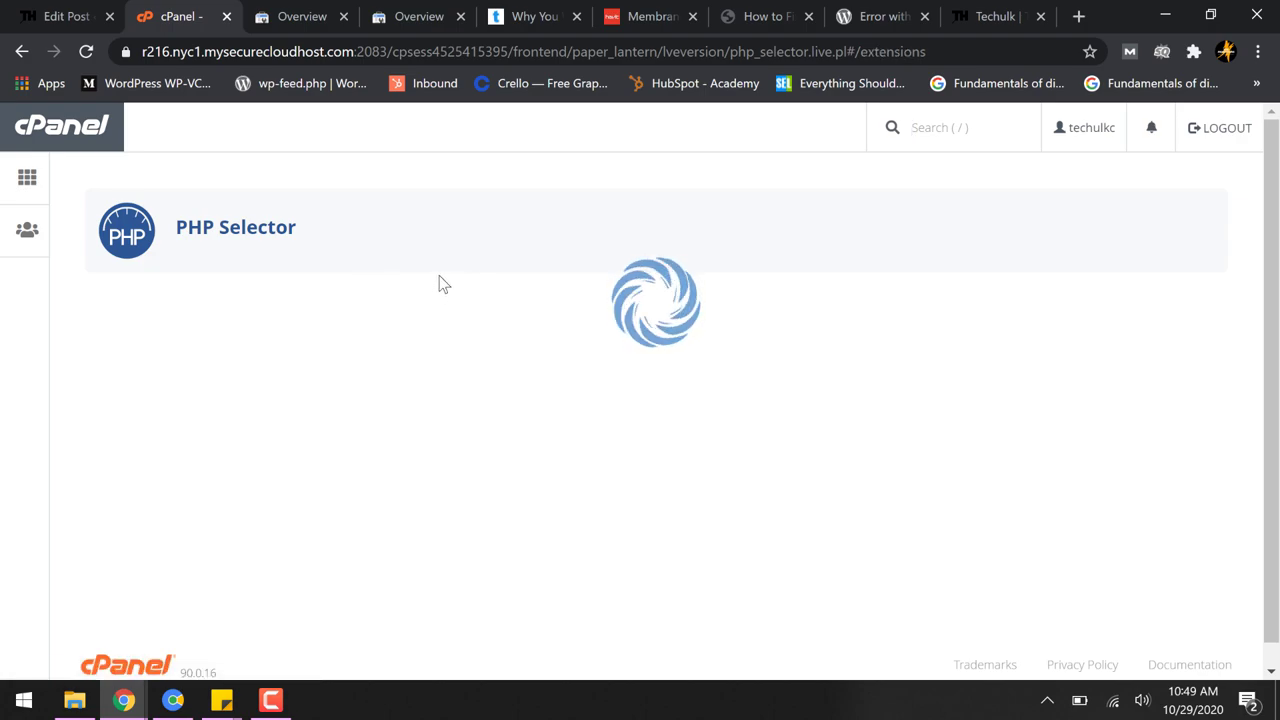
Browse the list of available PHP versions, leaving 7.4 as the current one
scroll(535, 317, "down", 1)
left_click(535, 317)
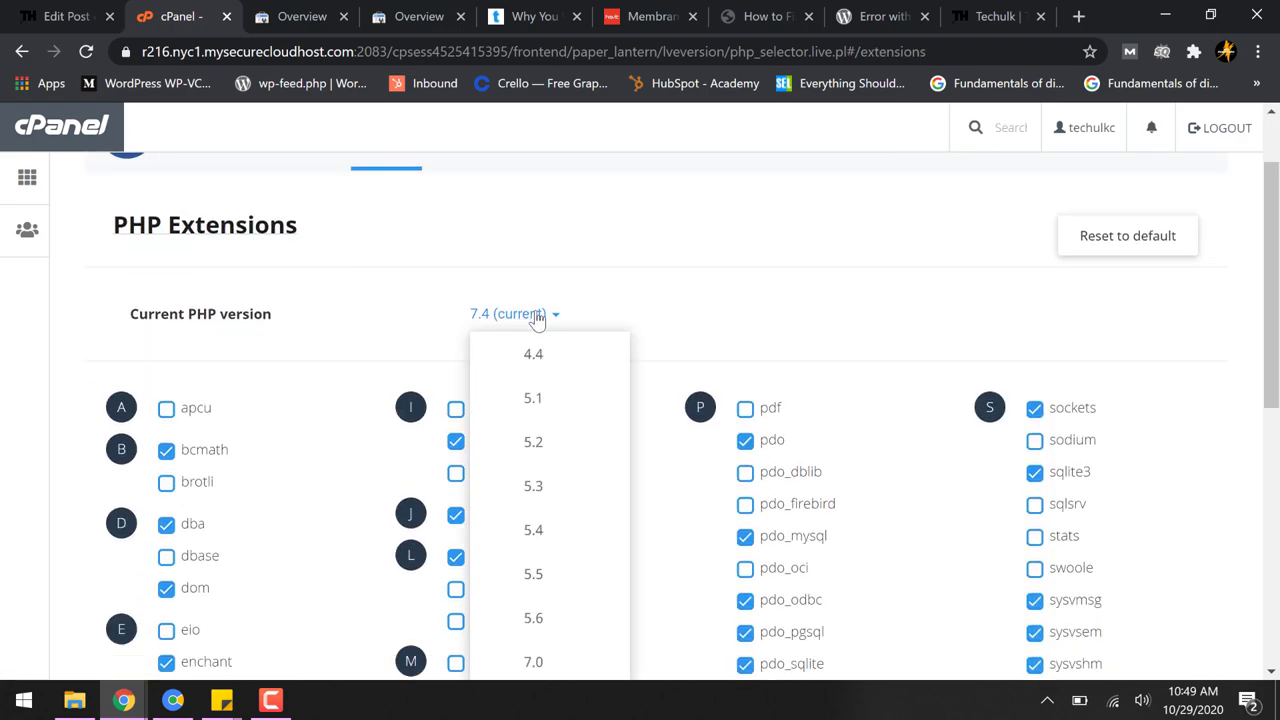
scroll(720, 350, "down", 2)
scroll(677, 432, "up", 1)
scroll(571, 600, "down", 1)
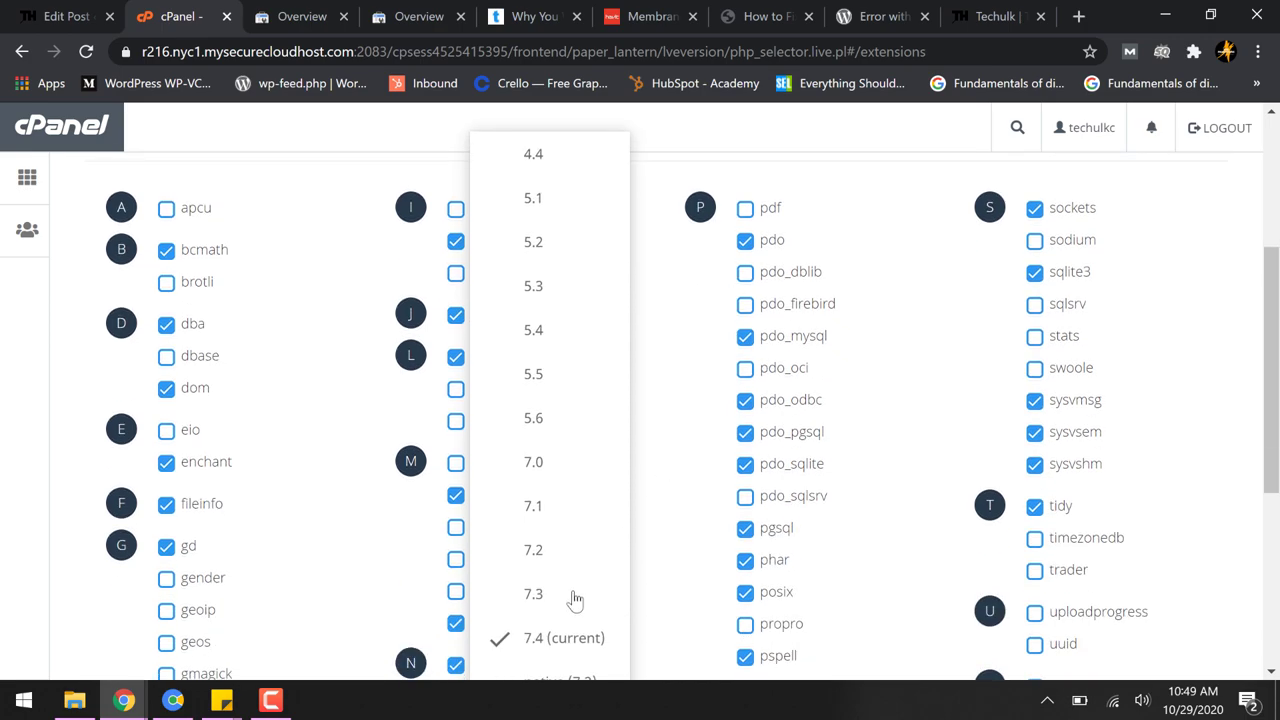
scroll(563, 494, "down", 1)
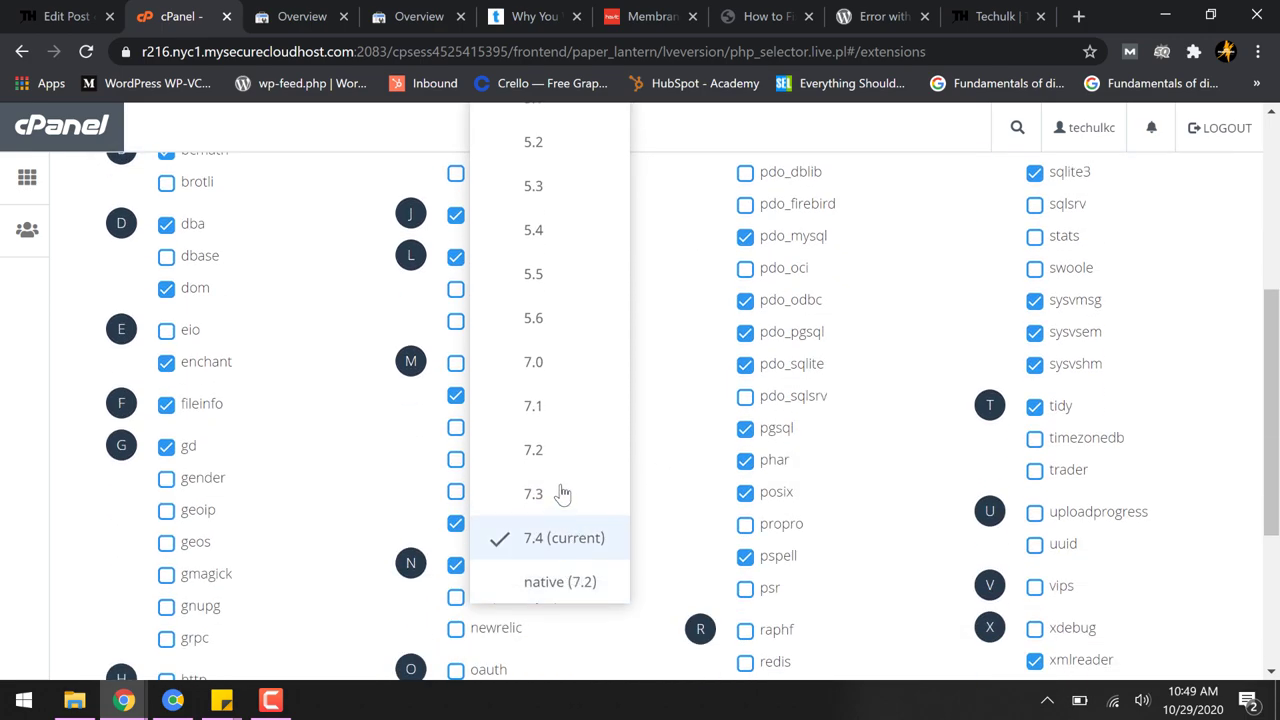
left_click(537, 552)
scroll(560, 540, "up", 4)
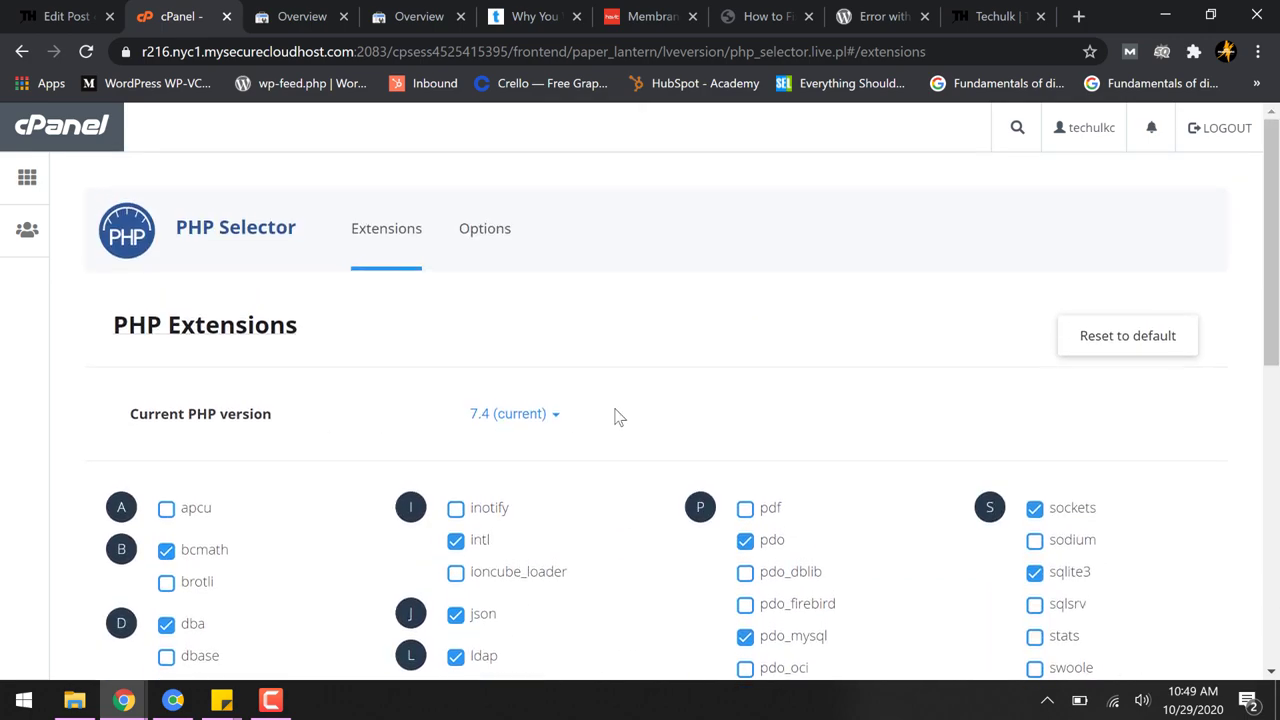
scroll(545, 418, "down", 1)
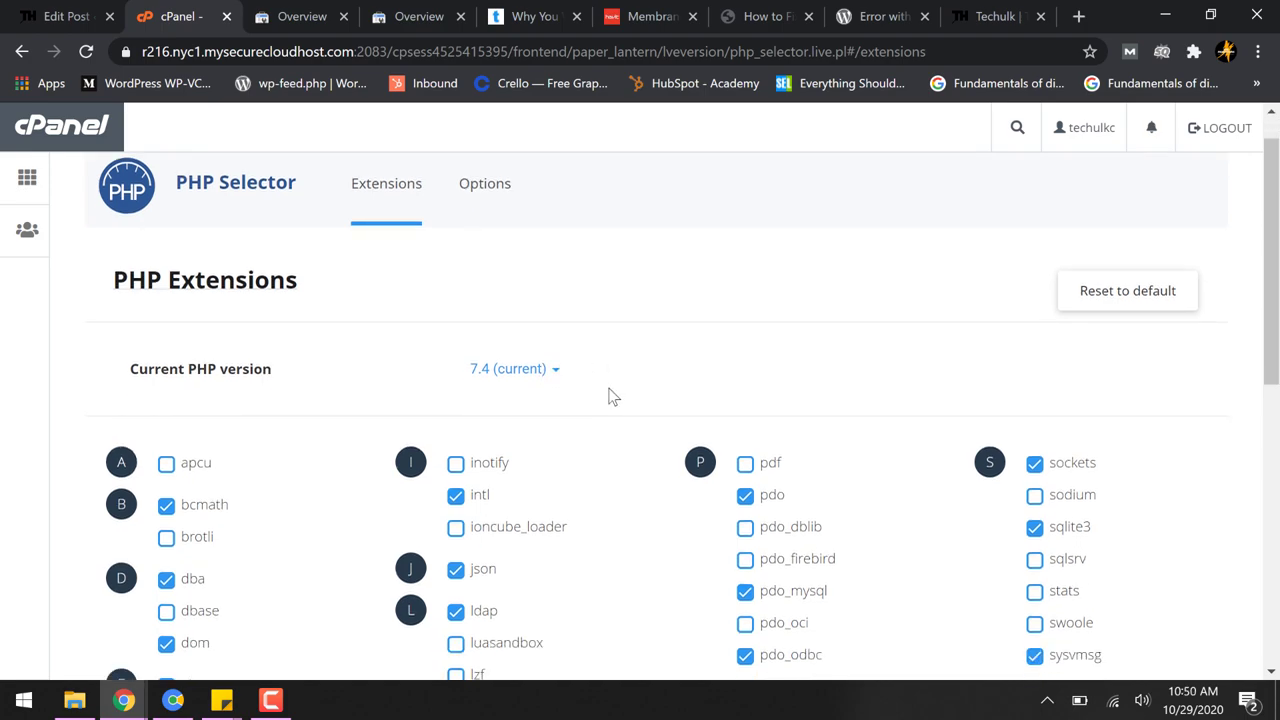
Switch the PHP version to 7.3, then restore 7.4 (current)
left_click(520, 328)
scroll(560, 457, "down", 3)
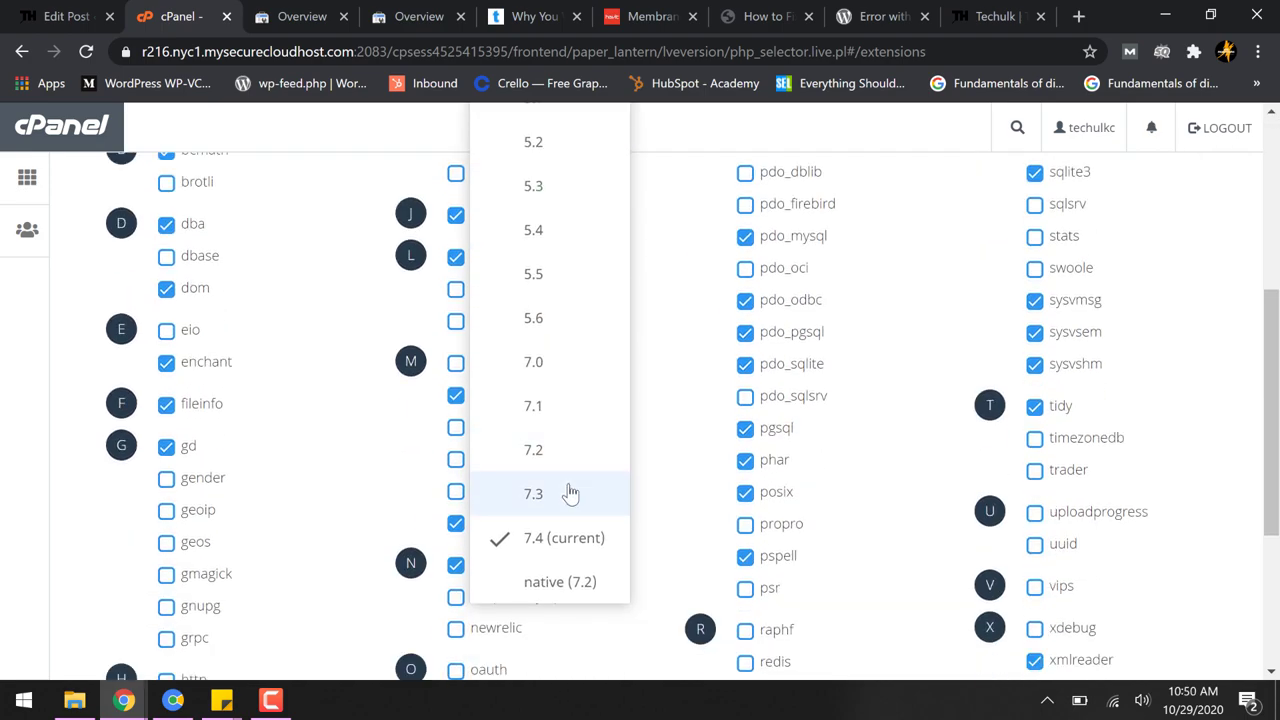
left_click(571, 491)
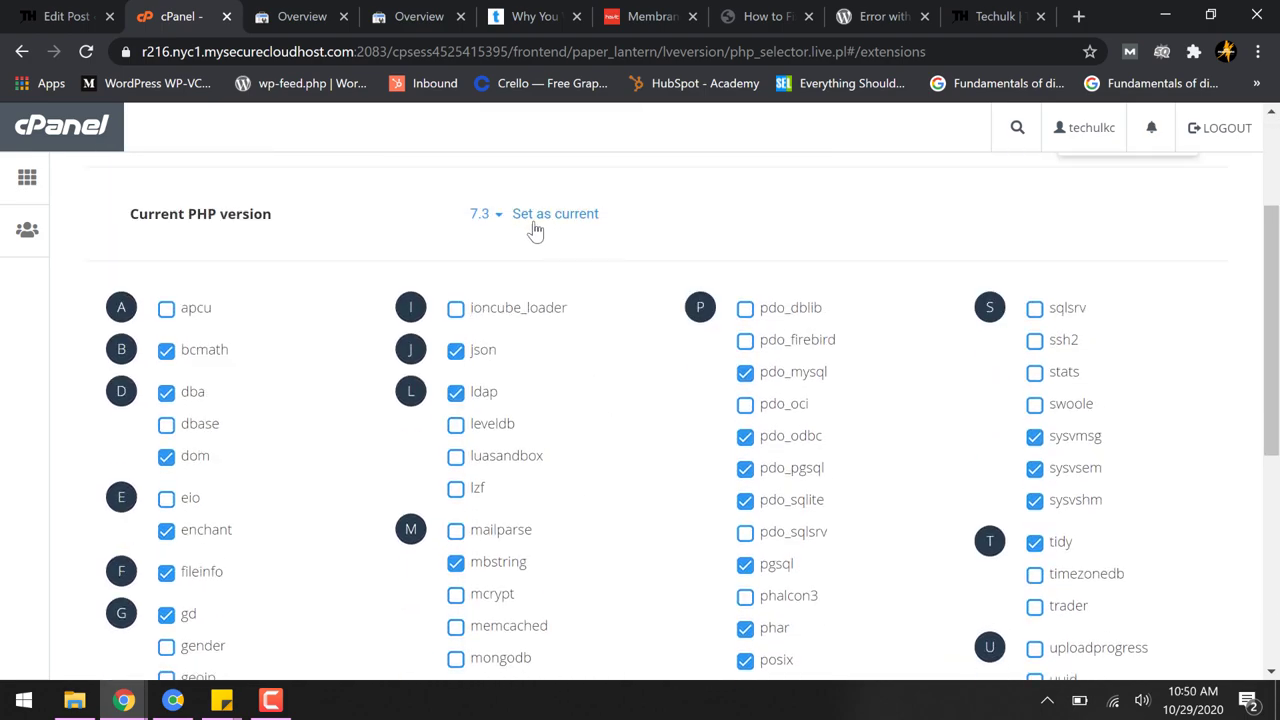
left_click(493, 216)
scroll(551, 534, "up", 1)
scroll(560, 506, "down", 3)
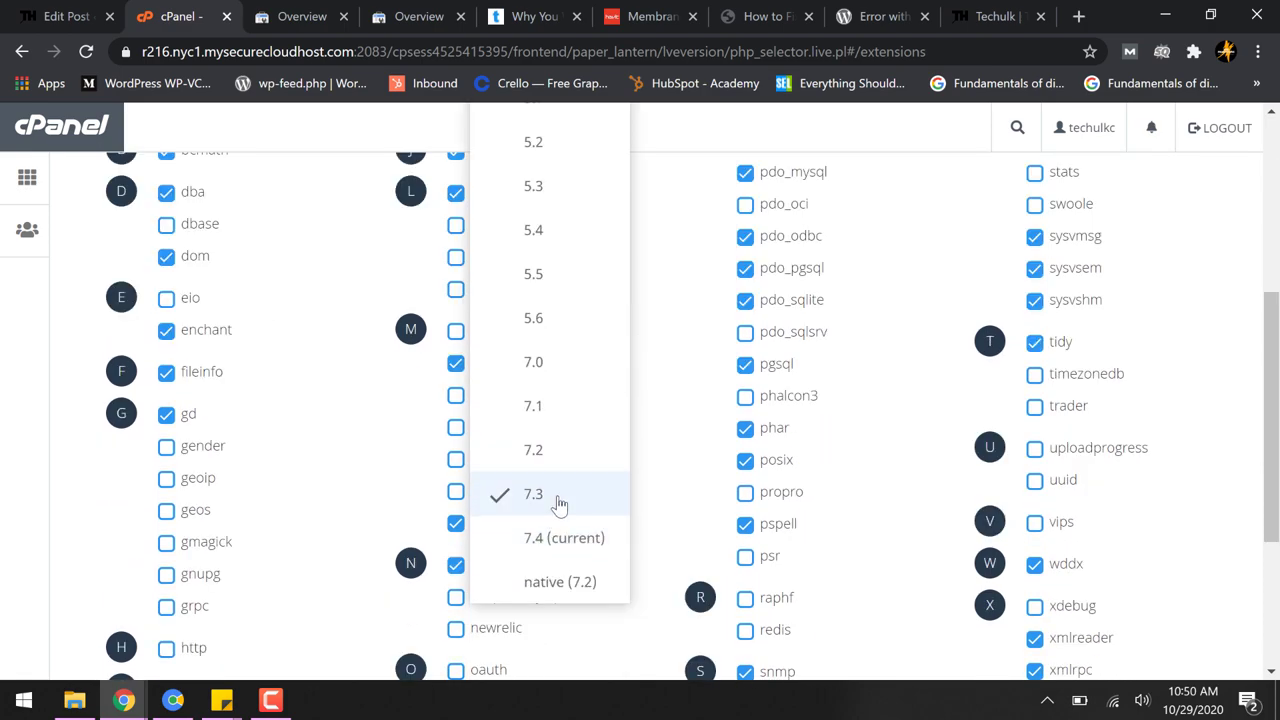
left_click(560, 538)
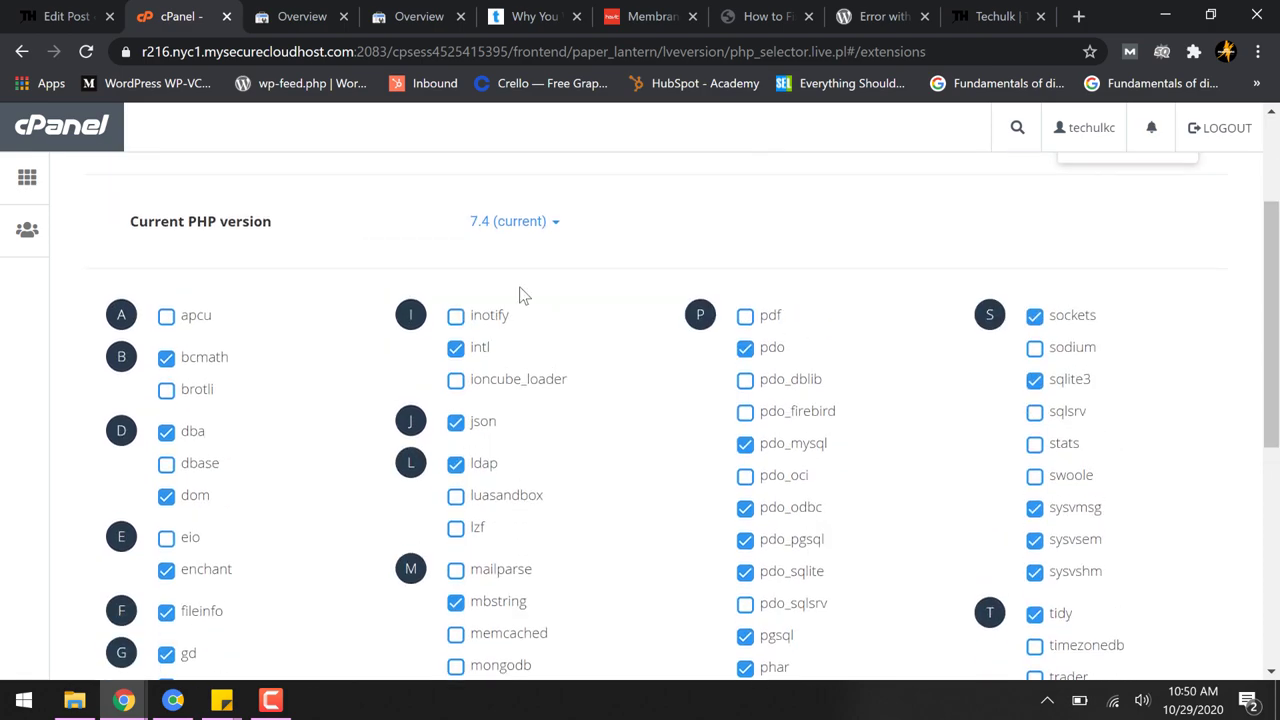
left_click(491, 236)
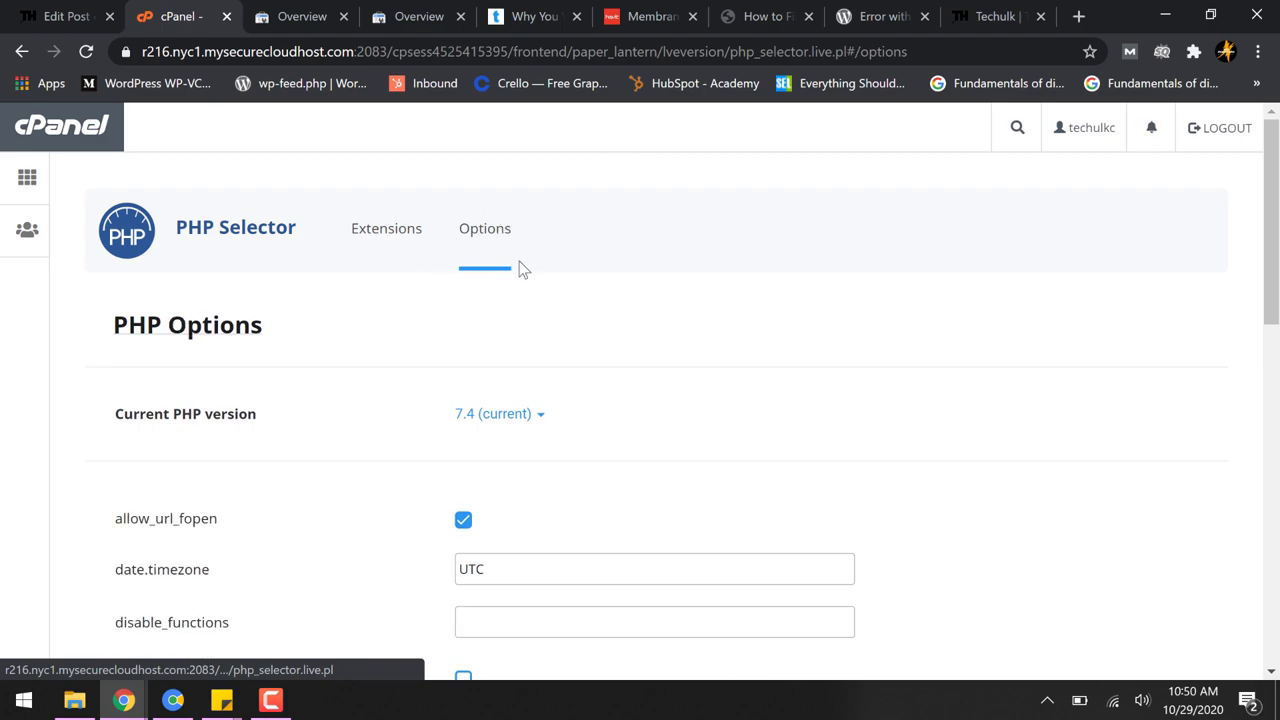
scroll(731, 323, "down", 10)
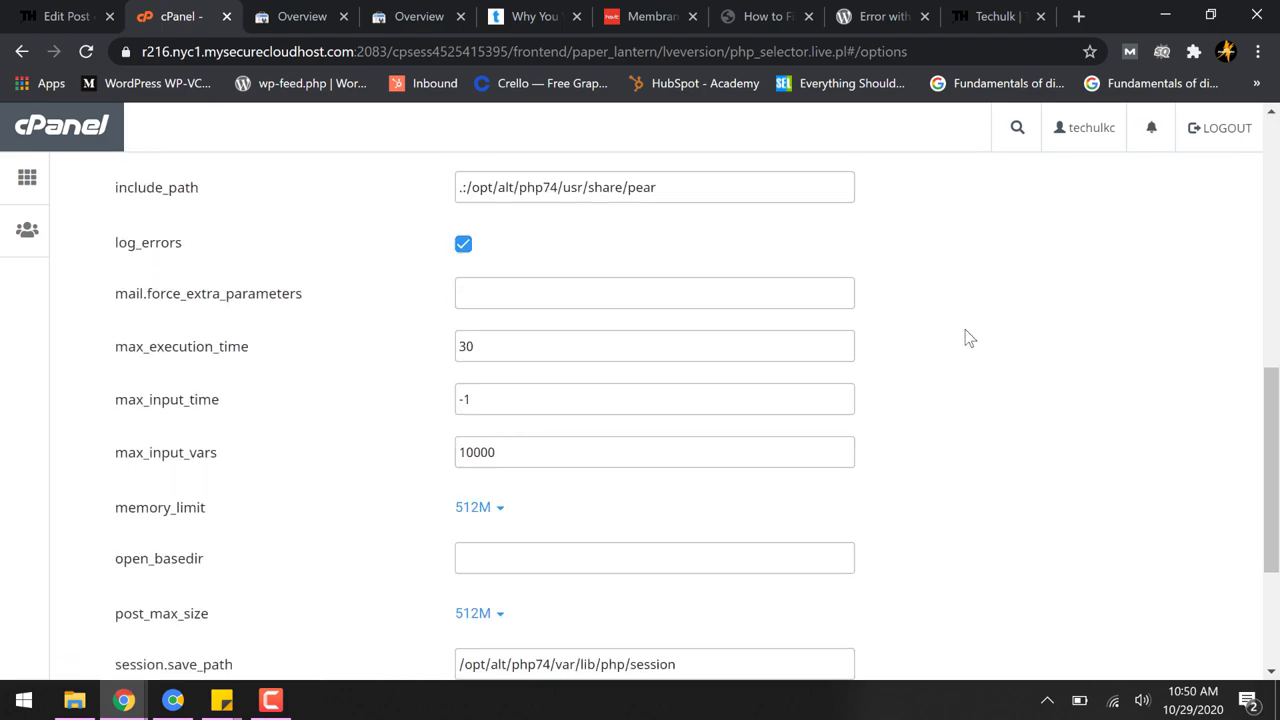
mouse_move(114, 312)
left_click_drag(208, 310, 137, 312)
left_click(403, 306)
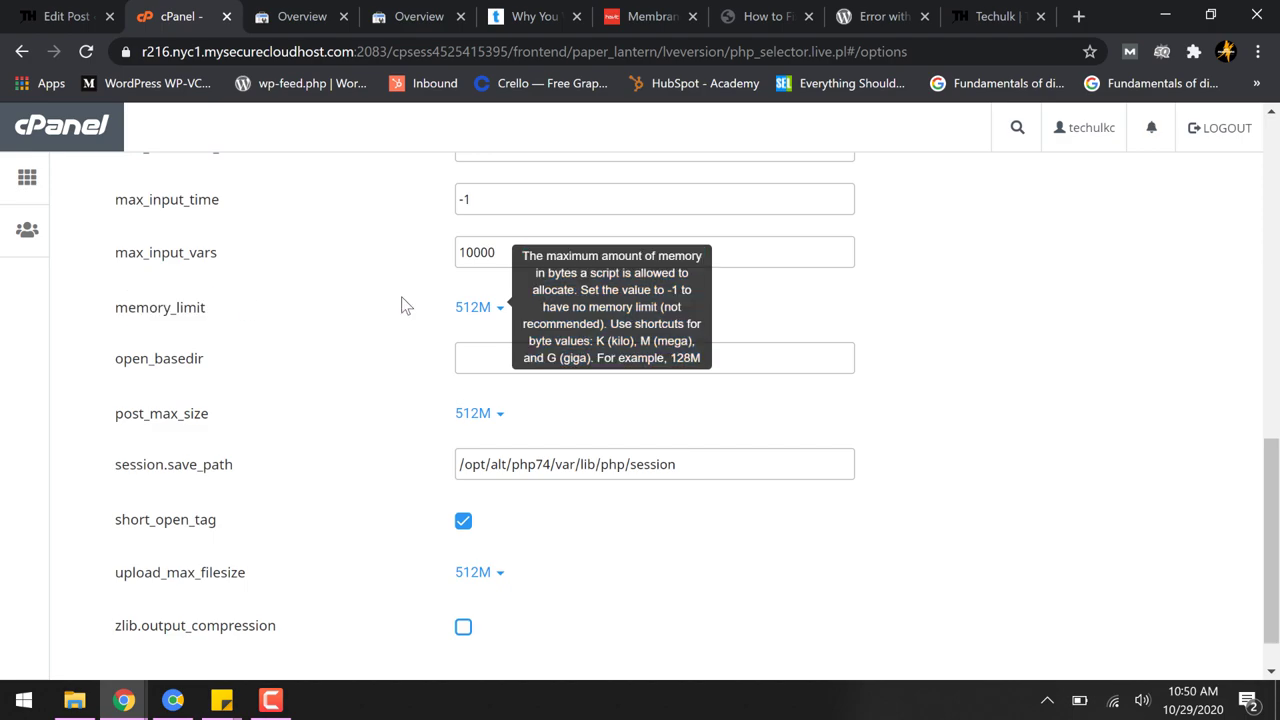
left_click(466, 310)
scroll(543, 470, "down", 1)
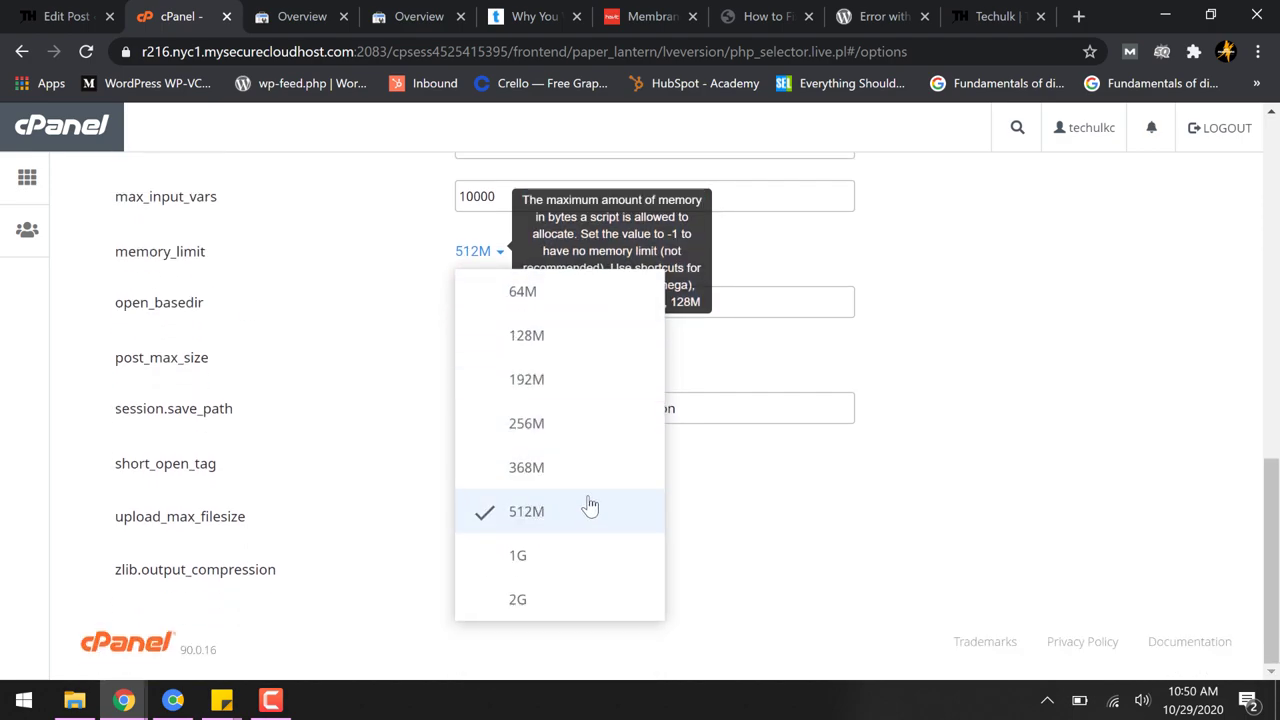
left_click(997, 397)
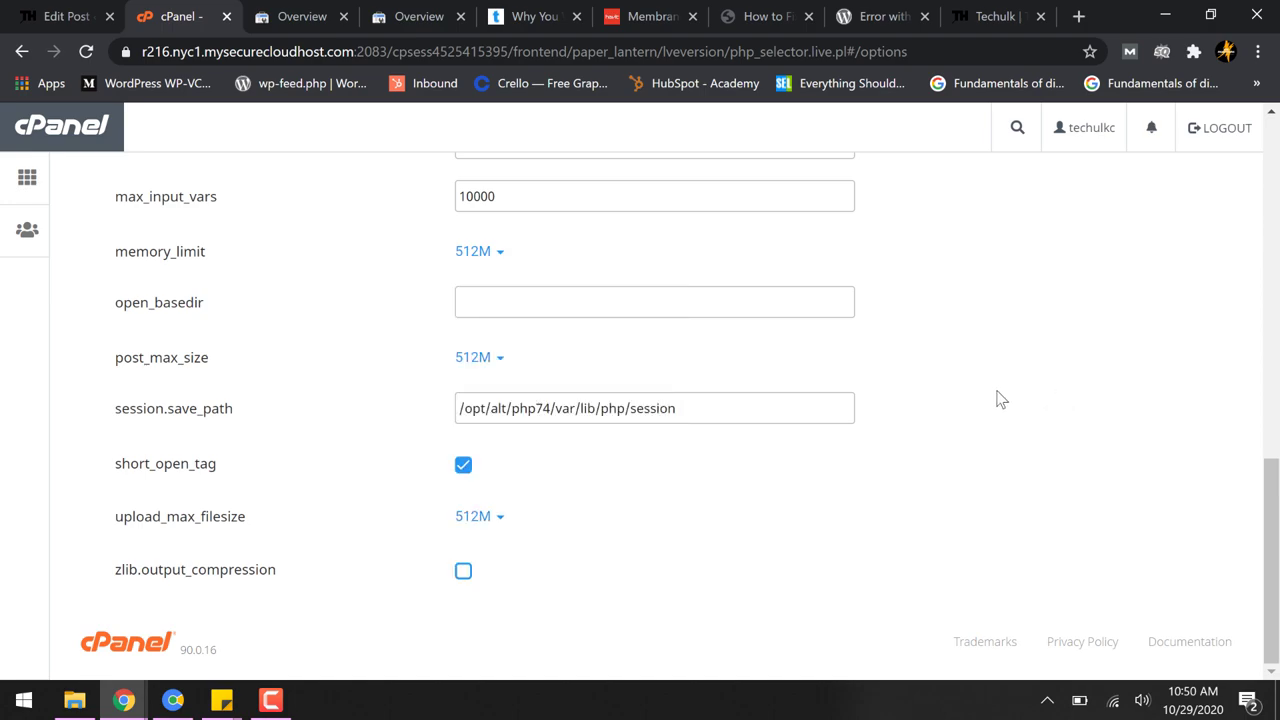
left_click(476, 360)
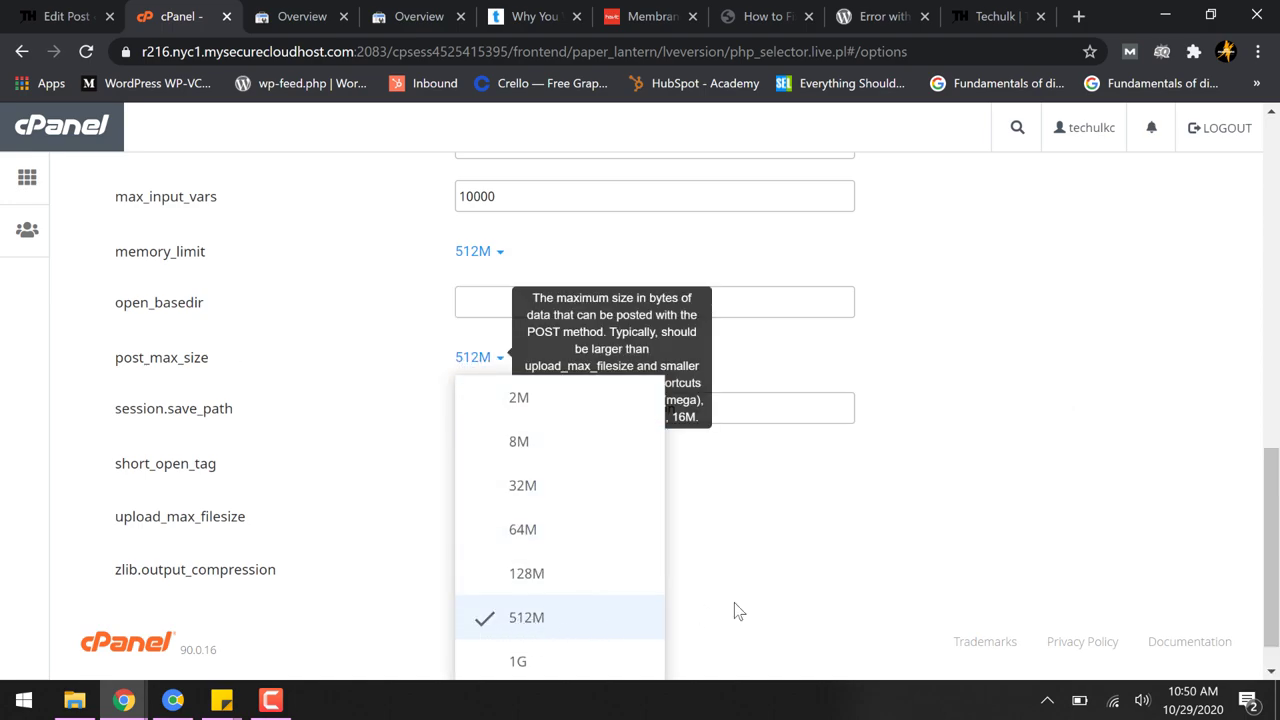
left_click(986, 463)
scroll(986, 450, "up", 10)
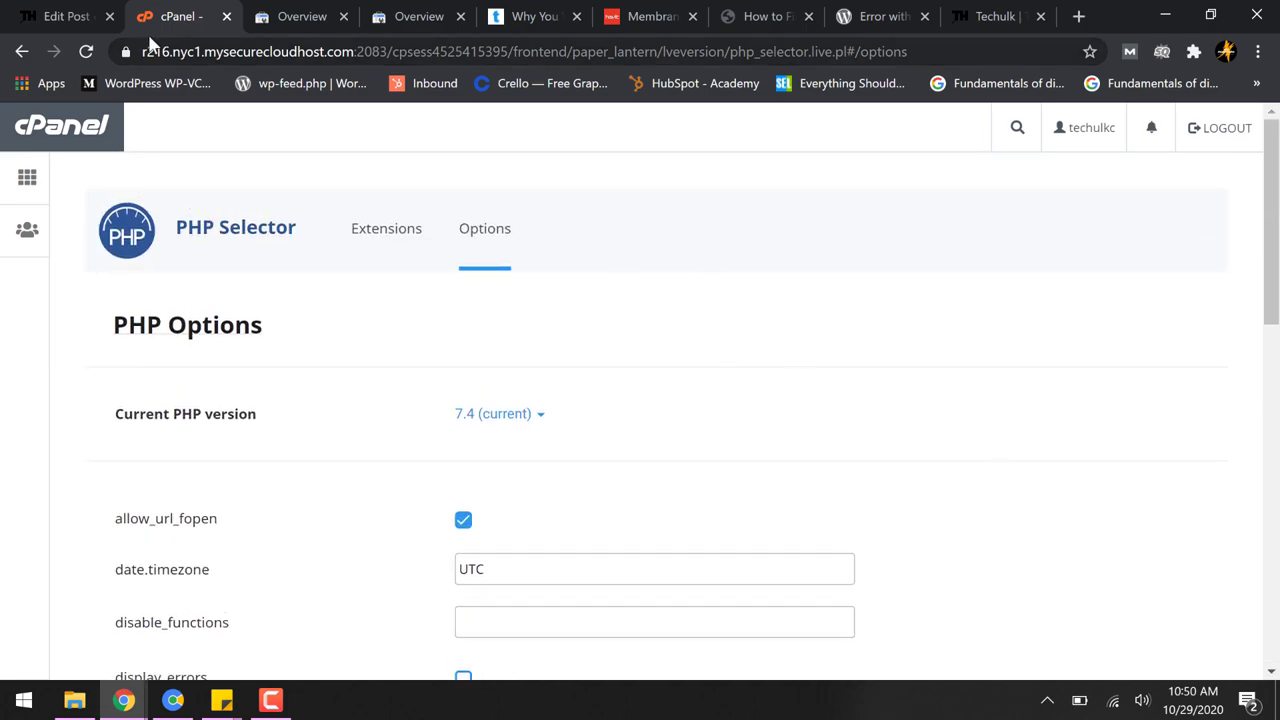
Upload the keyboard review cover image from the WordPress media dialog's Upload files tab
left_click(70, 22)
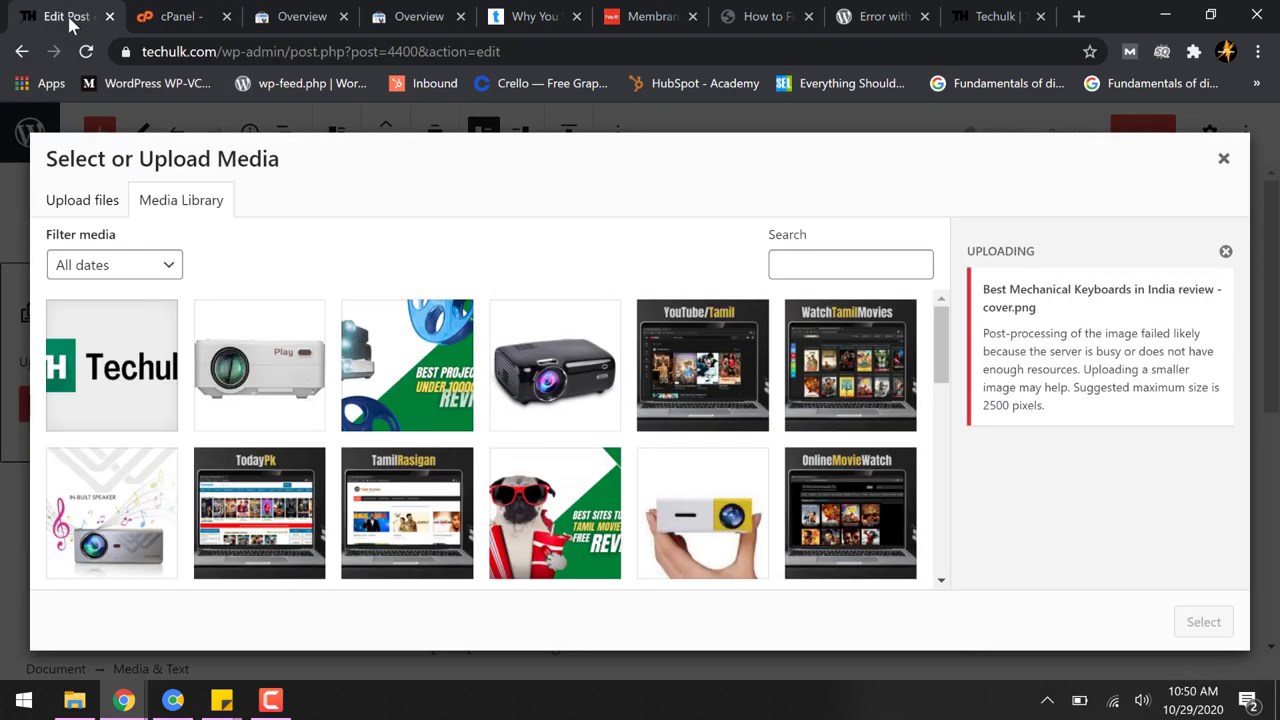
left_click(103, 203)
left_click(636, 452)
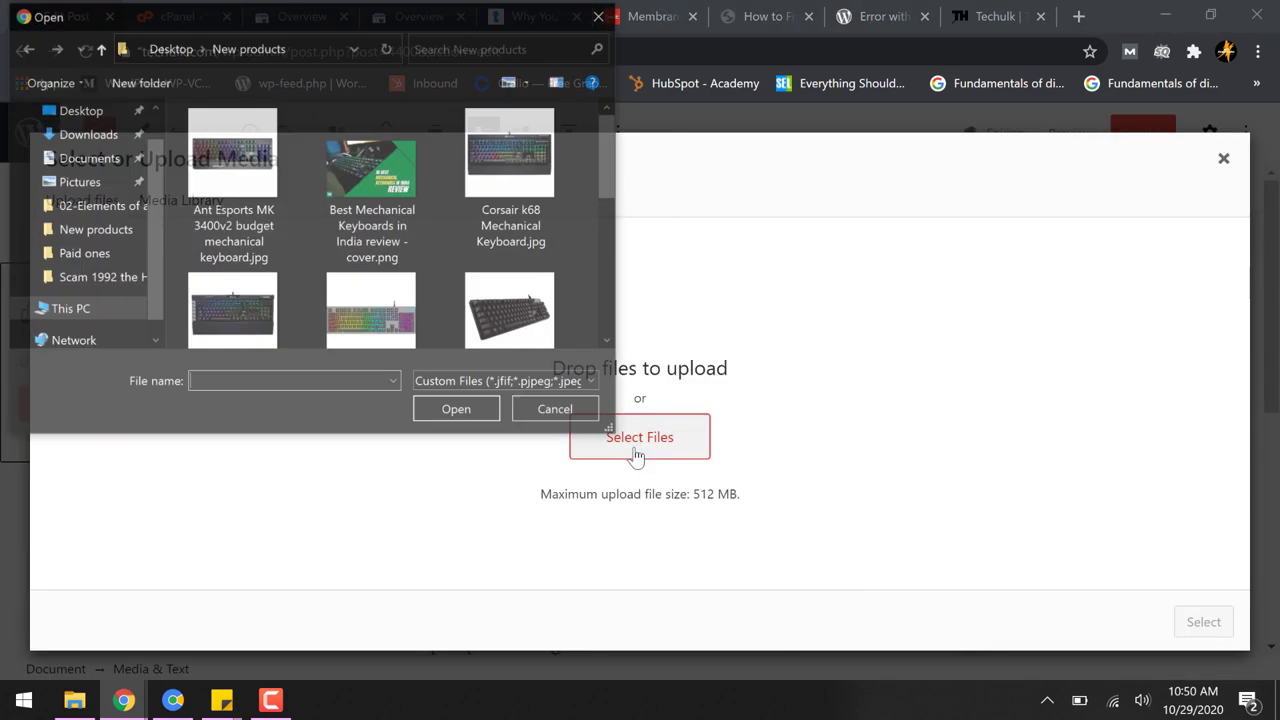
left_click(414, 223)
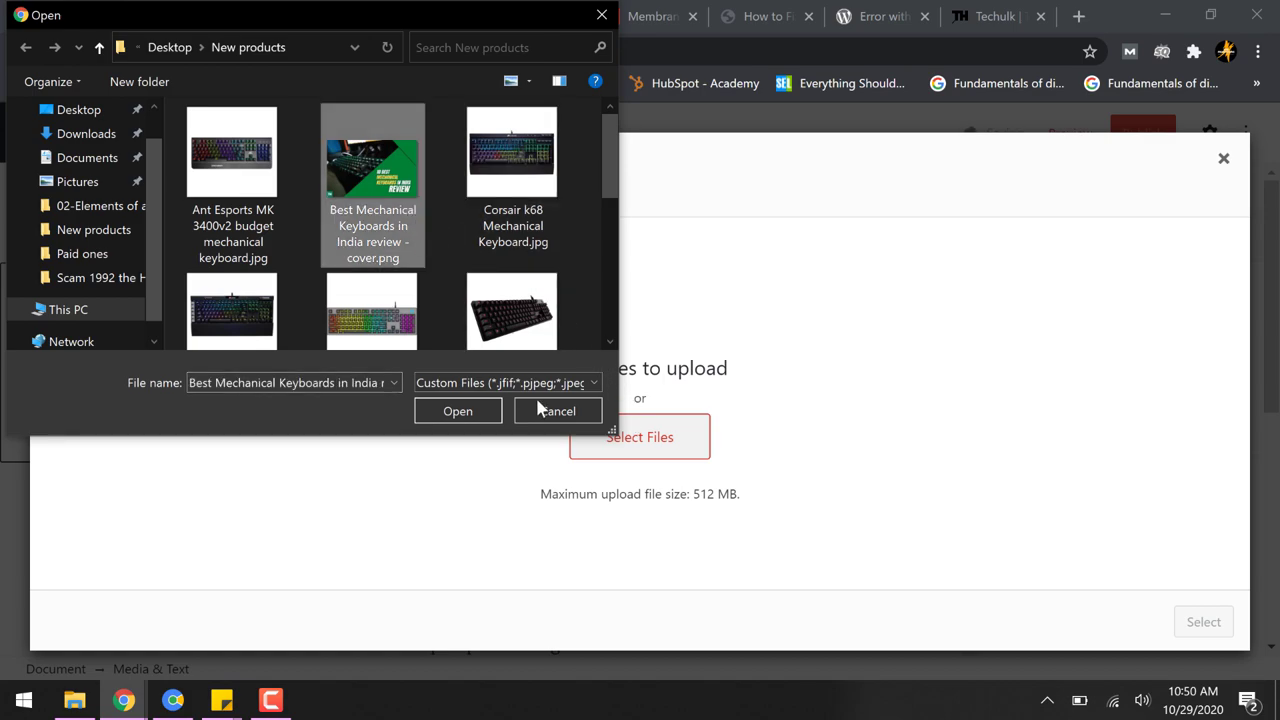
left_click(489, 414)
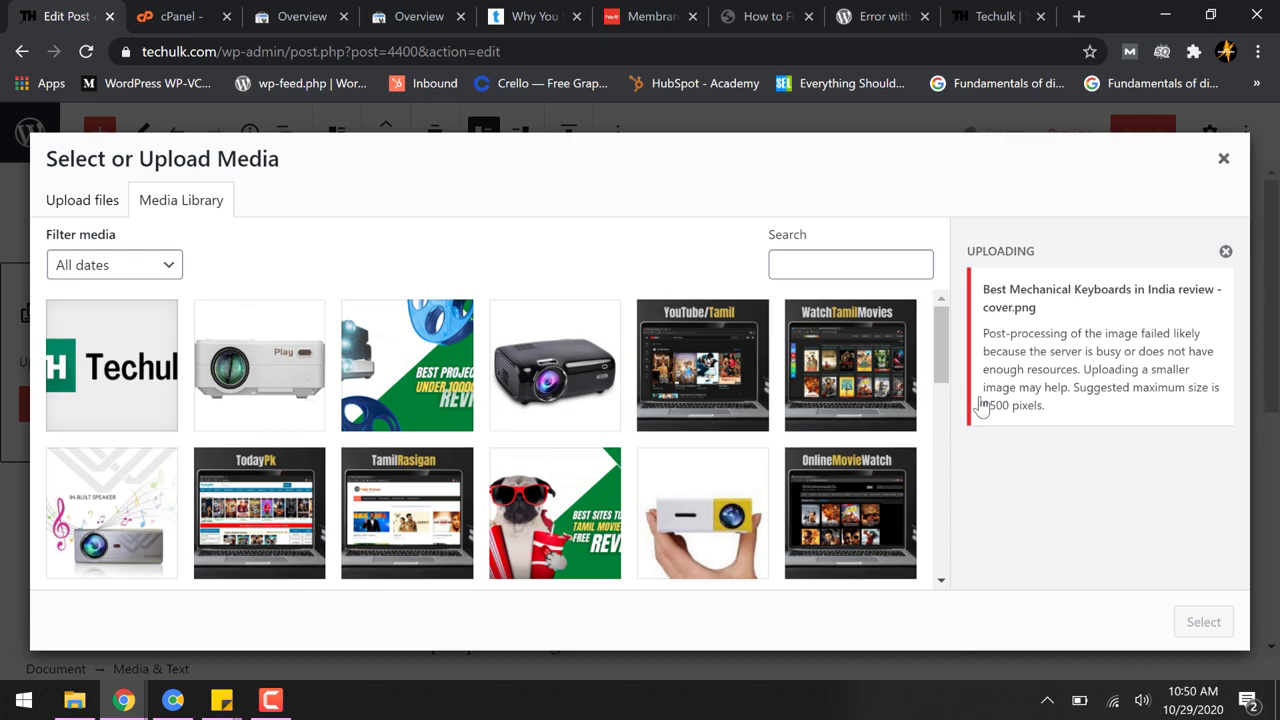
Inspect the post-processing error, close the media window, and recheck the error message
left_click_drag(984, 336, 1071, 413)
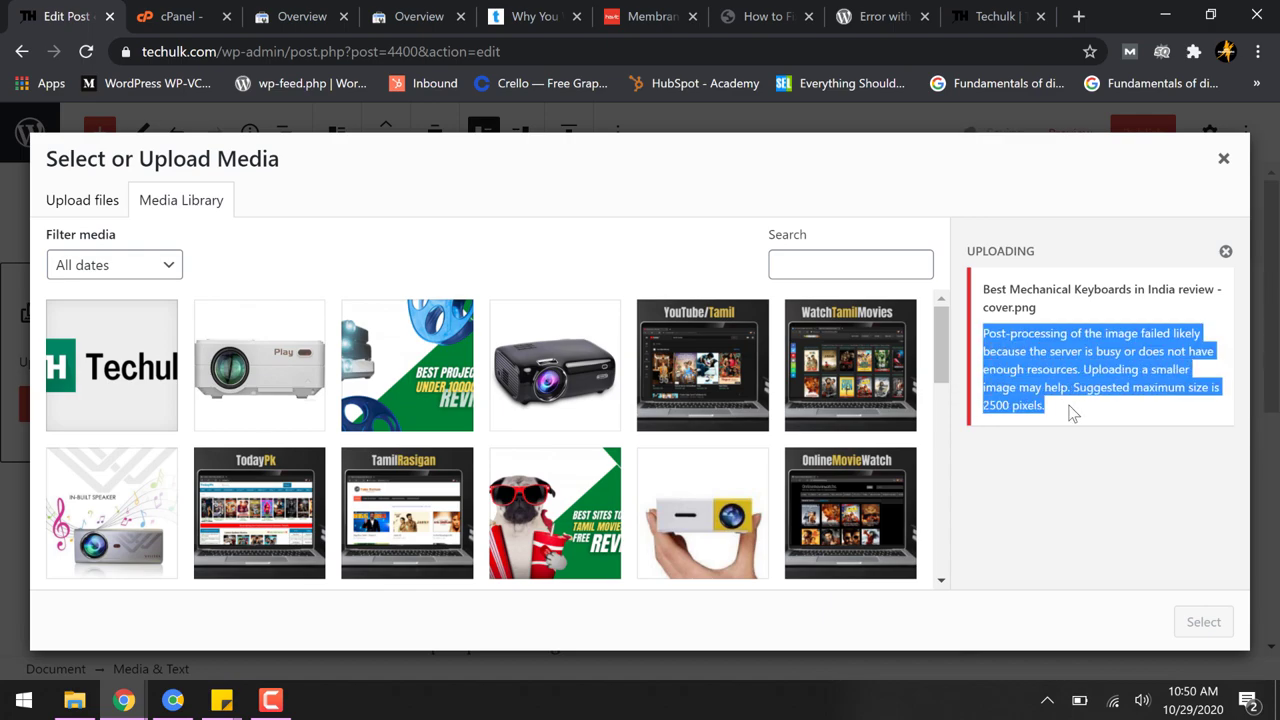
left_click(1091, 515)
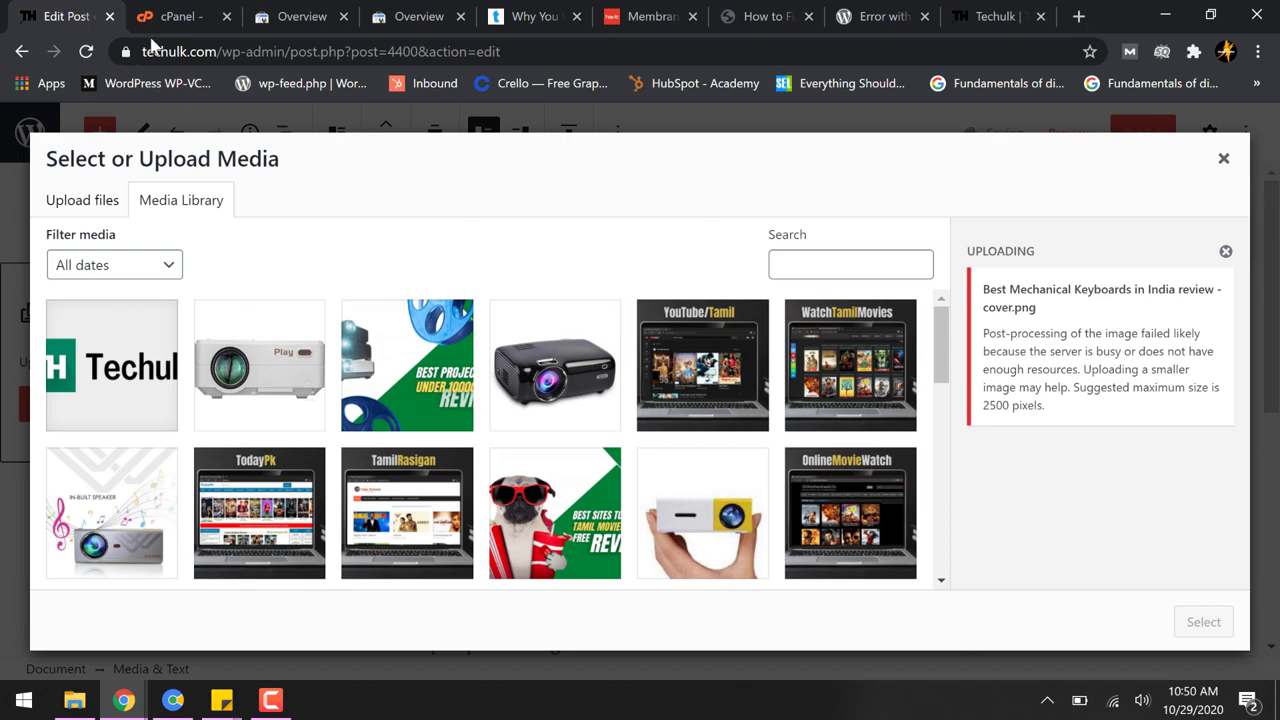
left_click(1228, 163)
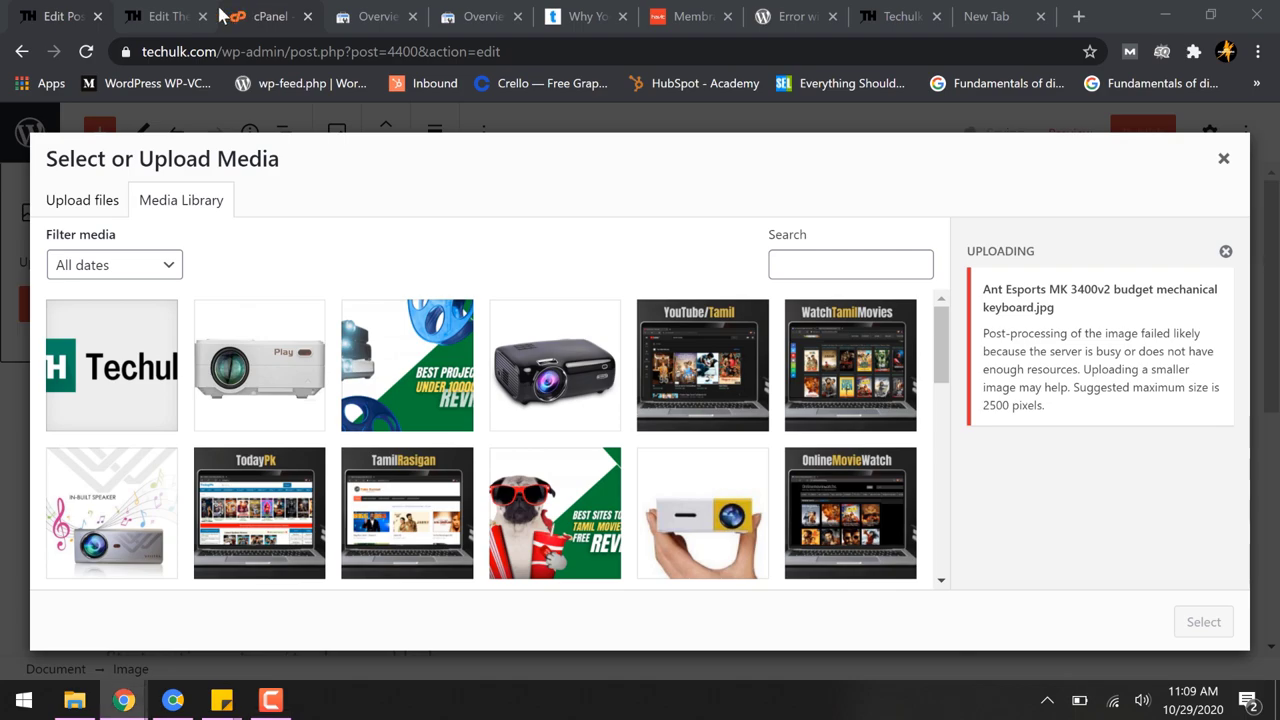
left_click(186, 12)
left_click(62, 16)
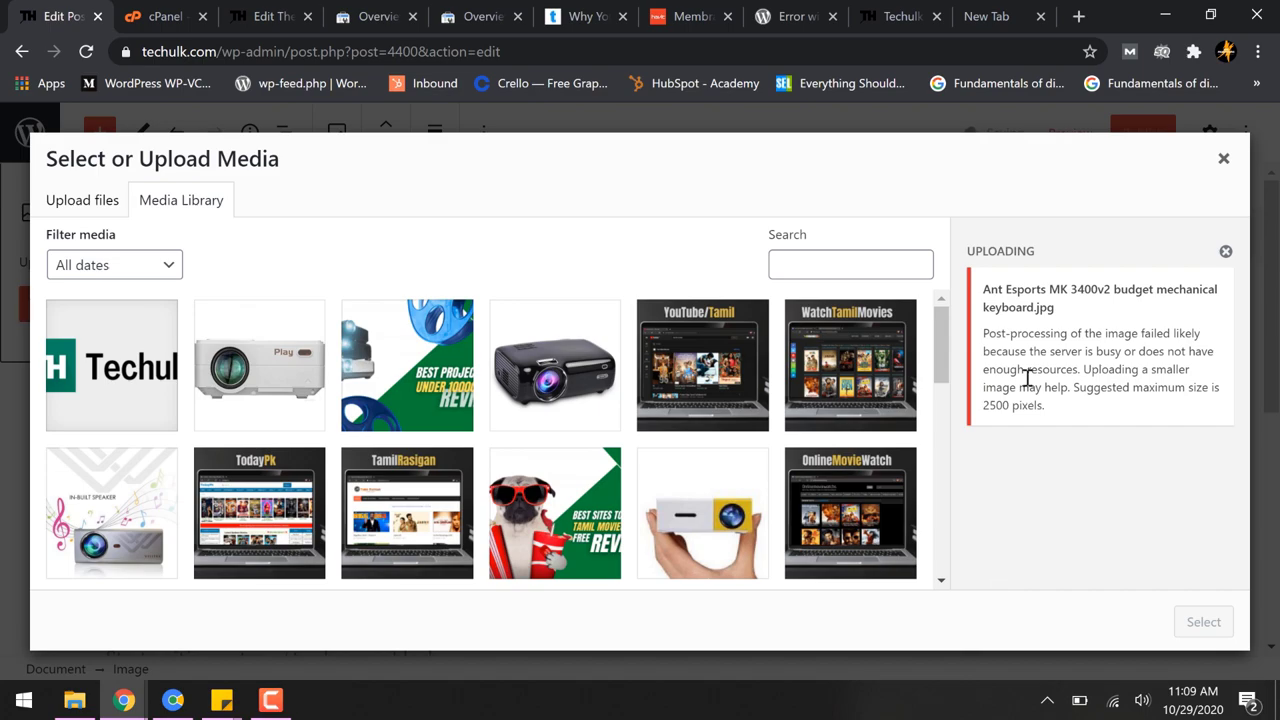
left_click_drag(1017, 308, 1107, 387)
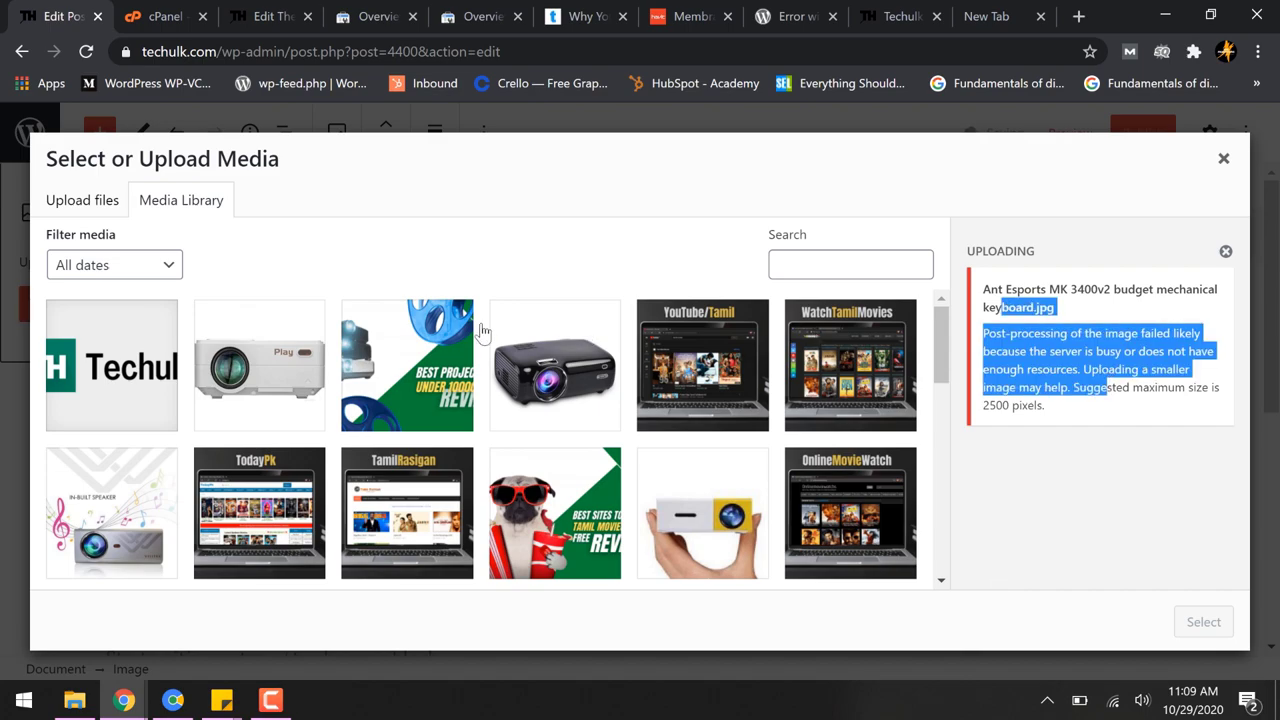
Uncheck imagick in the PHP Selector's extension list, then return to the WordPress editor
left_click(165, 17)
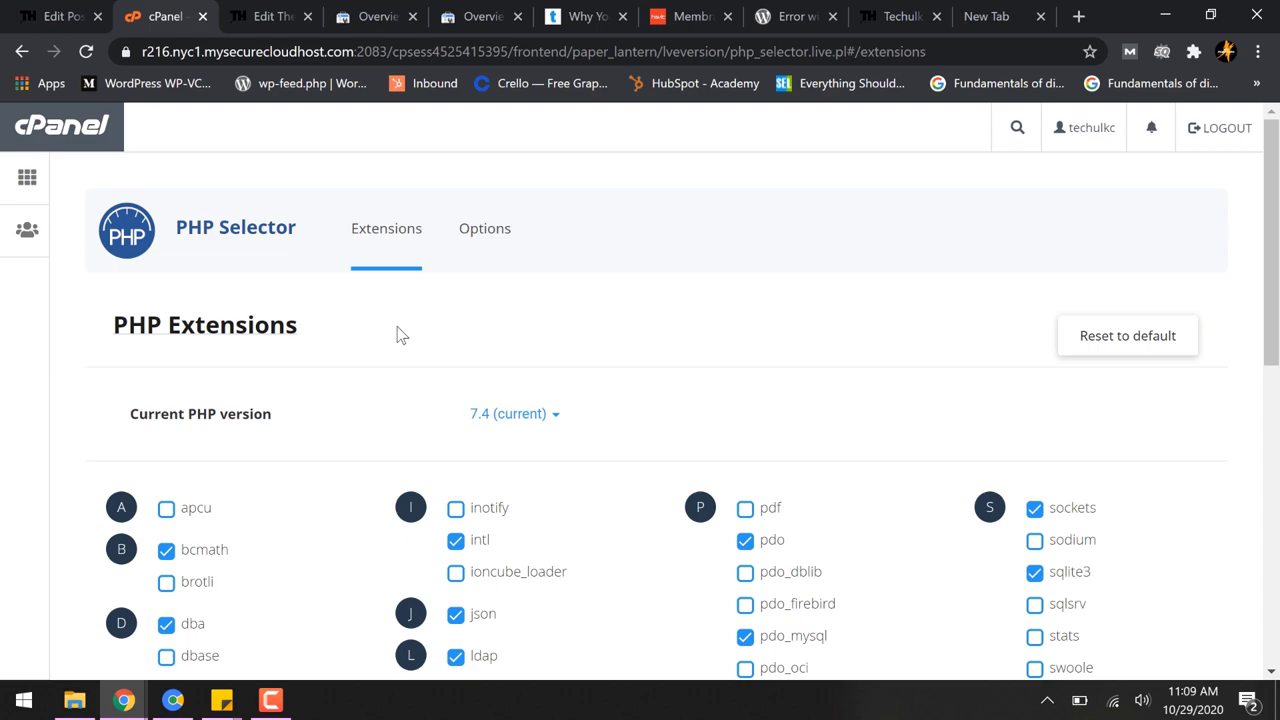
scroll(397, 335, "down", 3)
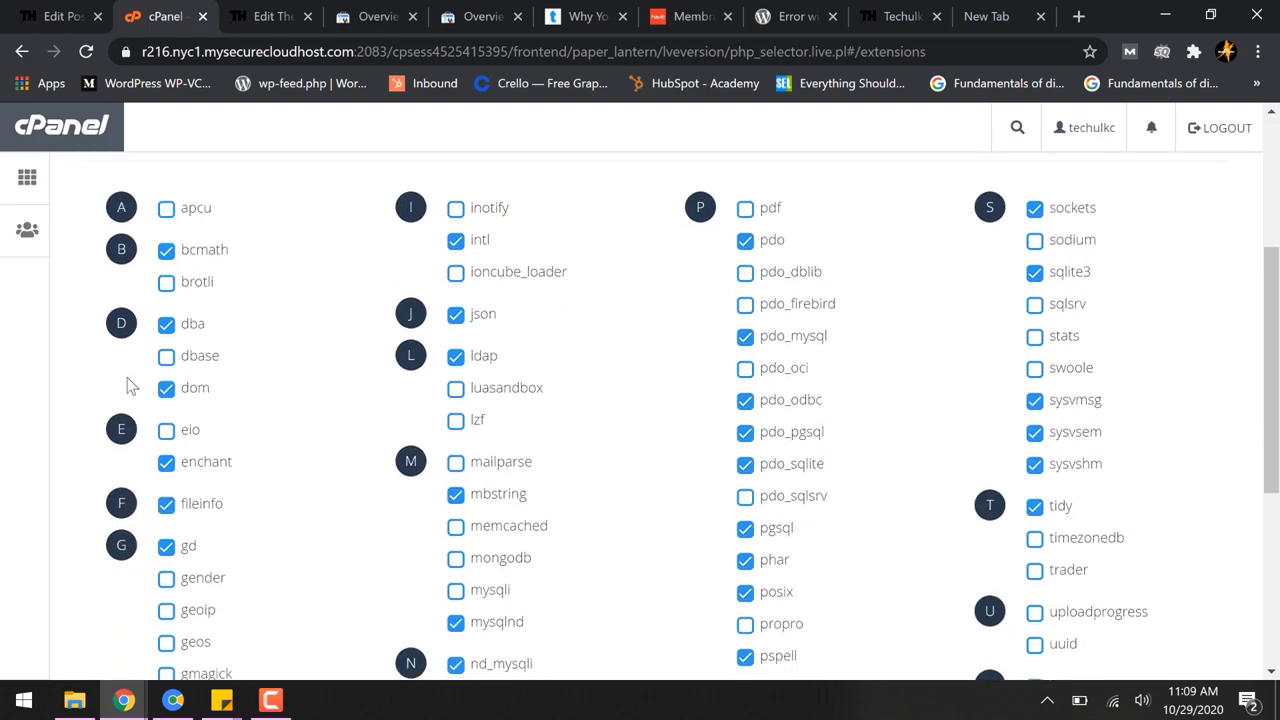
scroll(172, 540, "down", 1)
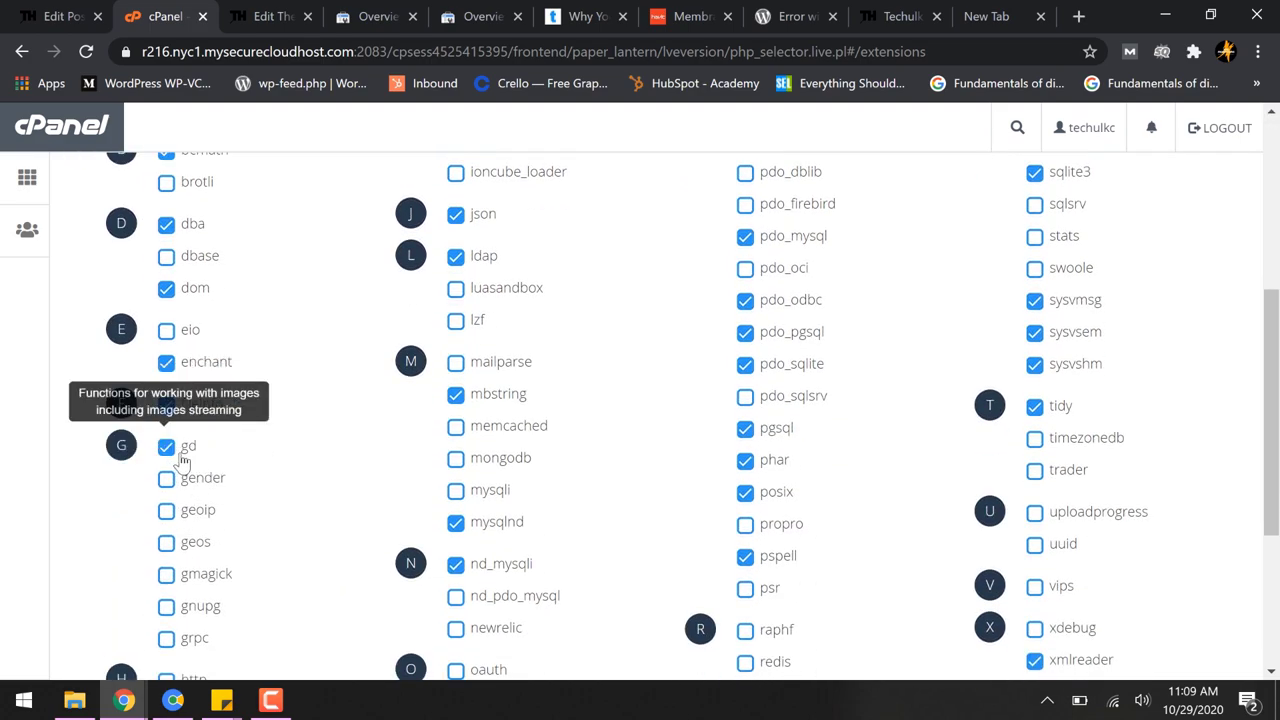
scroll(281, 452, "down", 3)
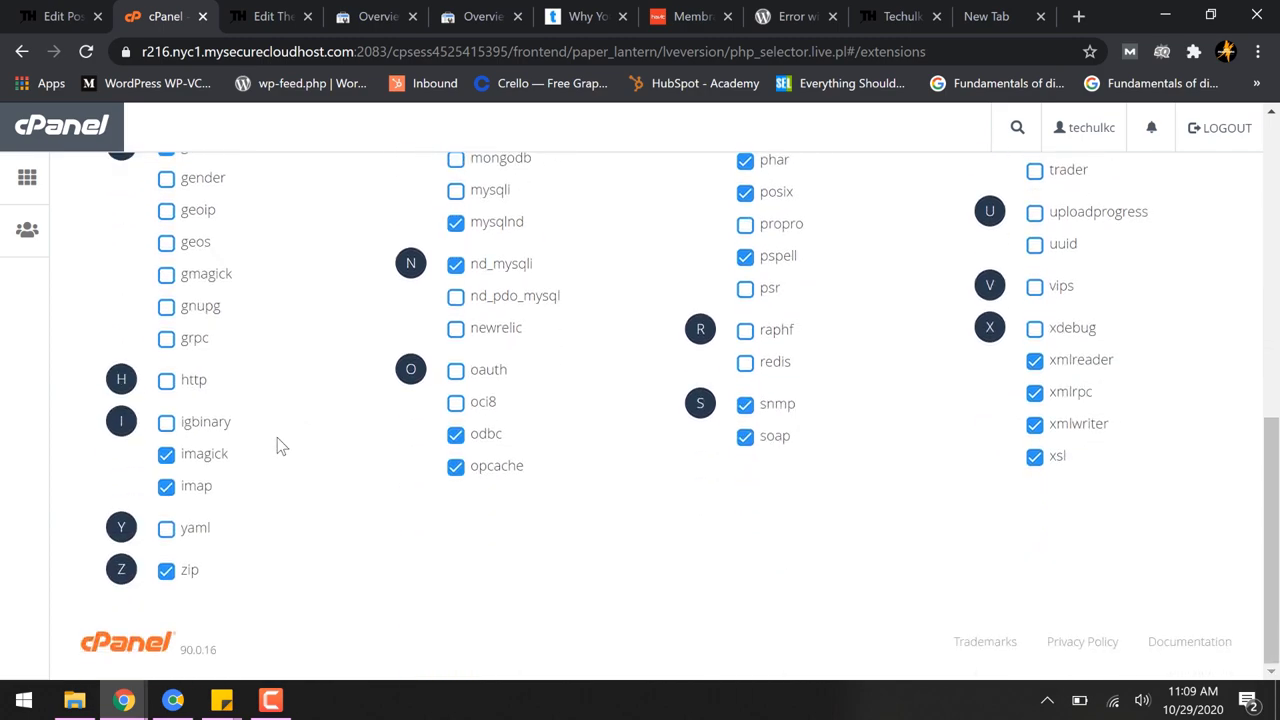
left_click(169, 457)
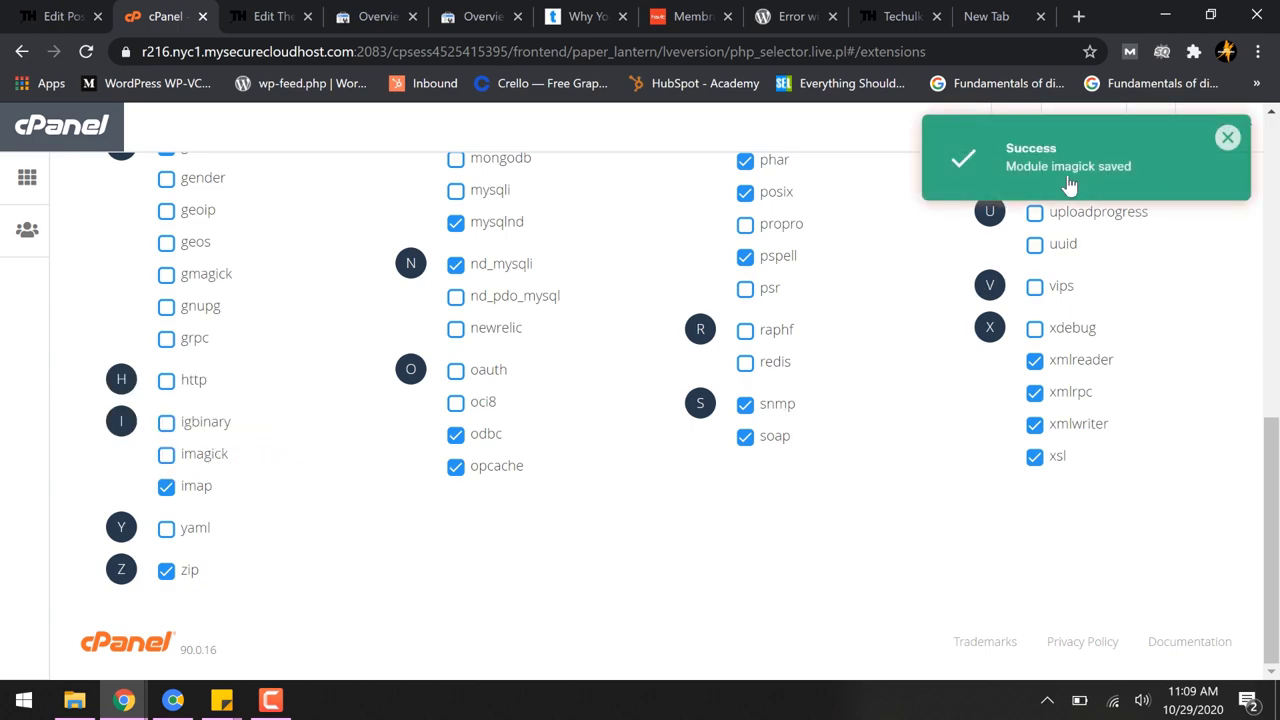
scroll(683, 294, "up", 6)
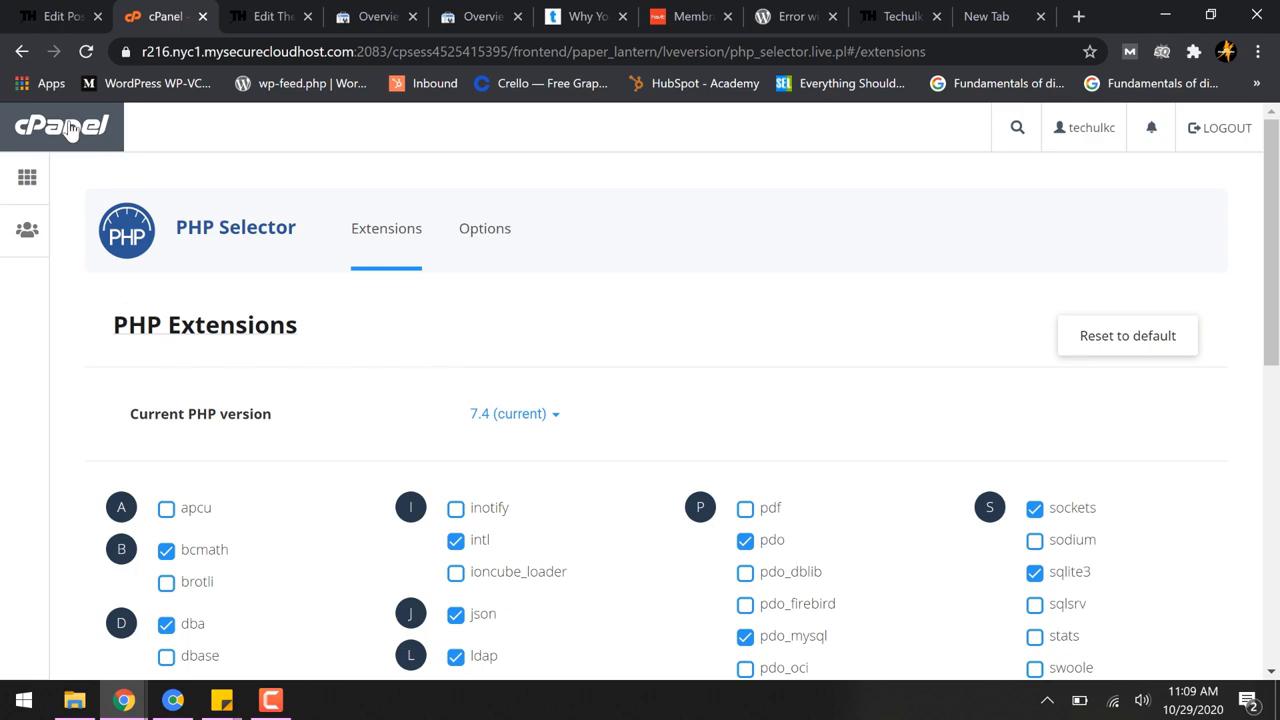
left_click(46, 24)
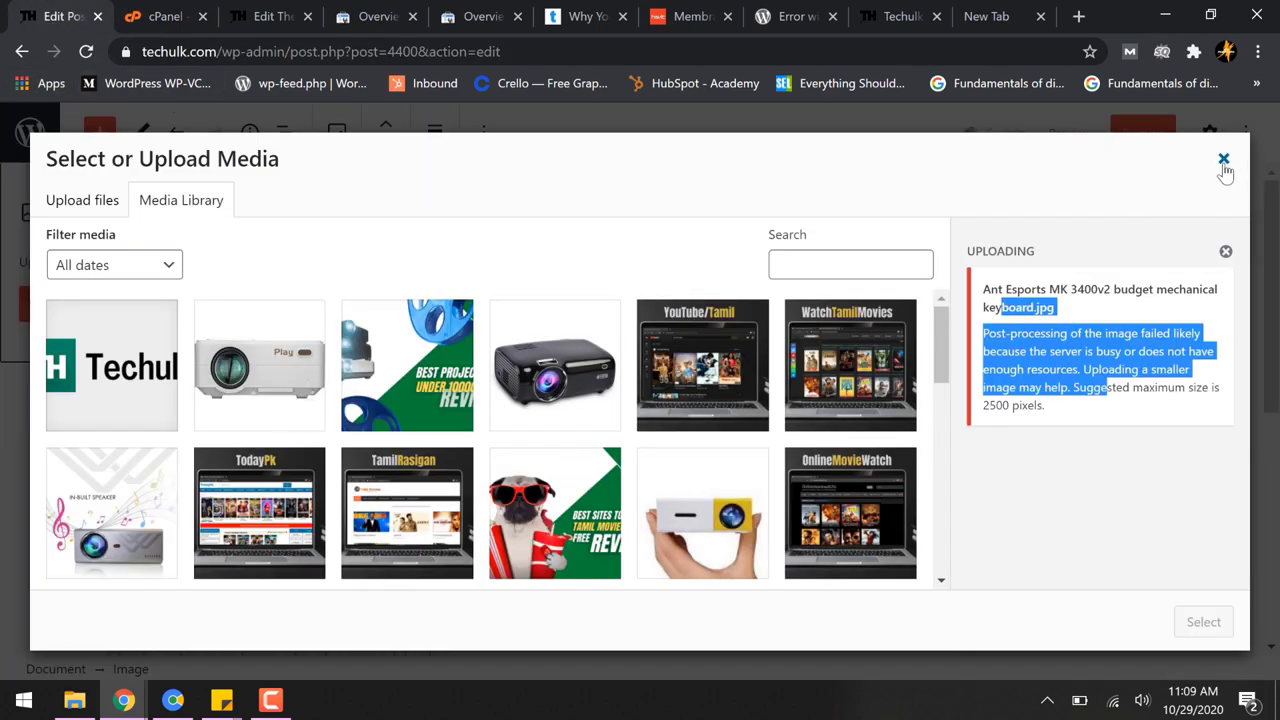
Re-upload the Ant Esports keyboard image, then dismiss the media modal
left_click(96, 206)
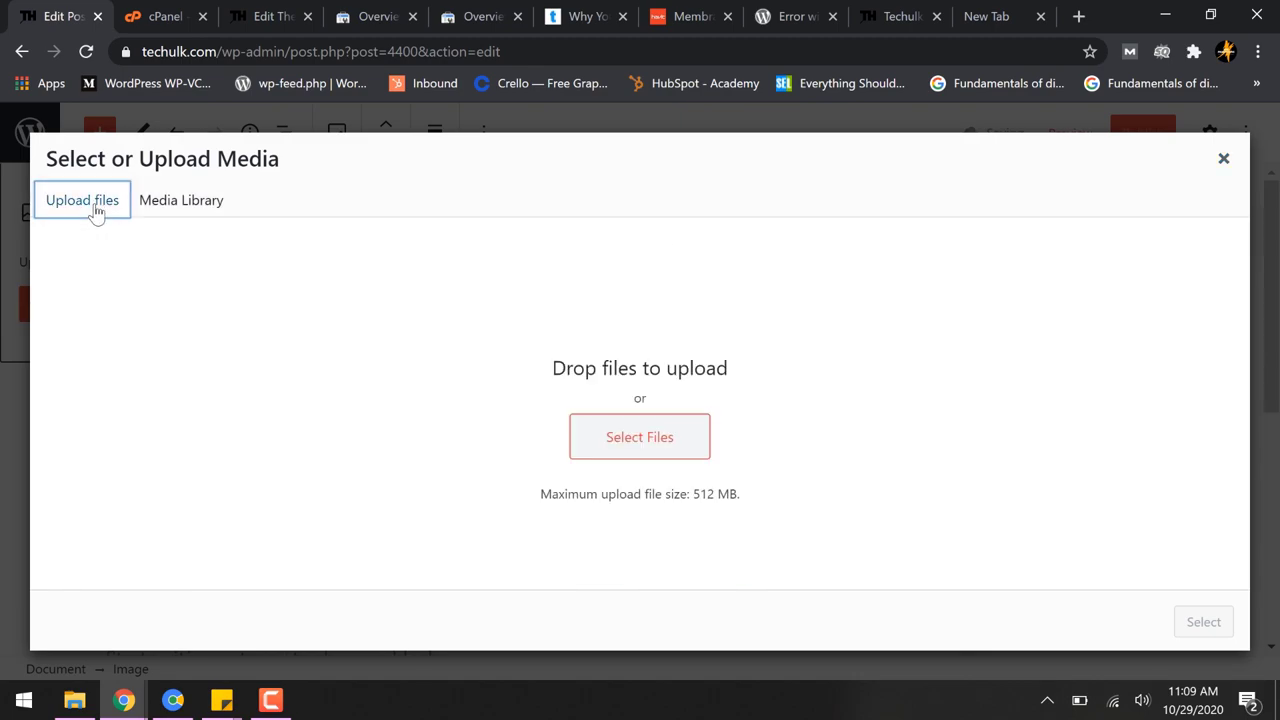
left_click(580, 460)
left_click(276, 258)
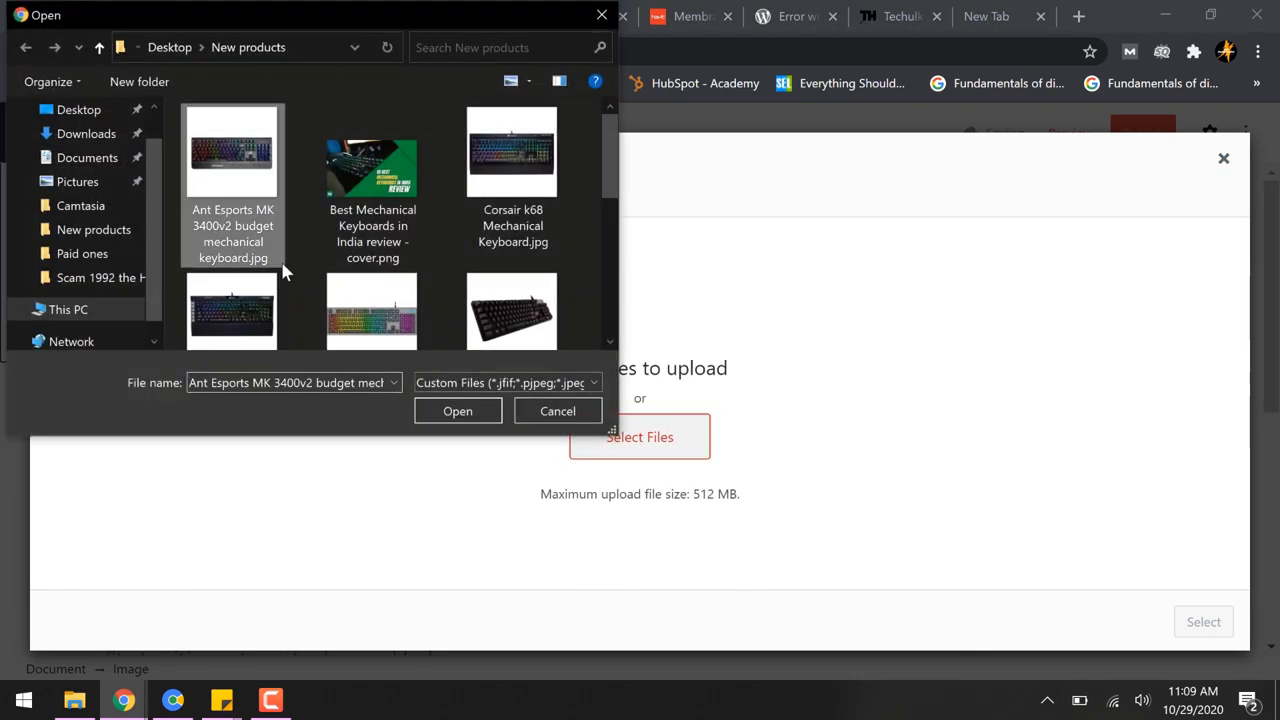
left_click(457, 411)
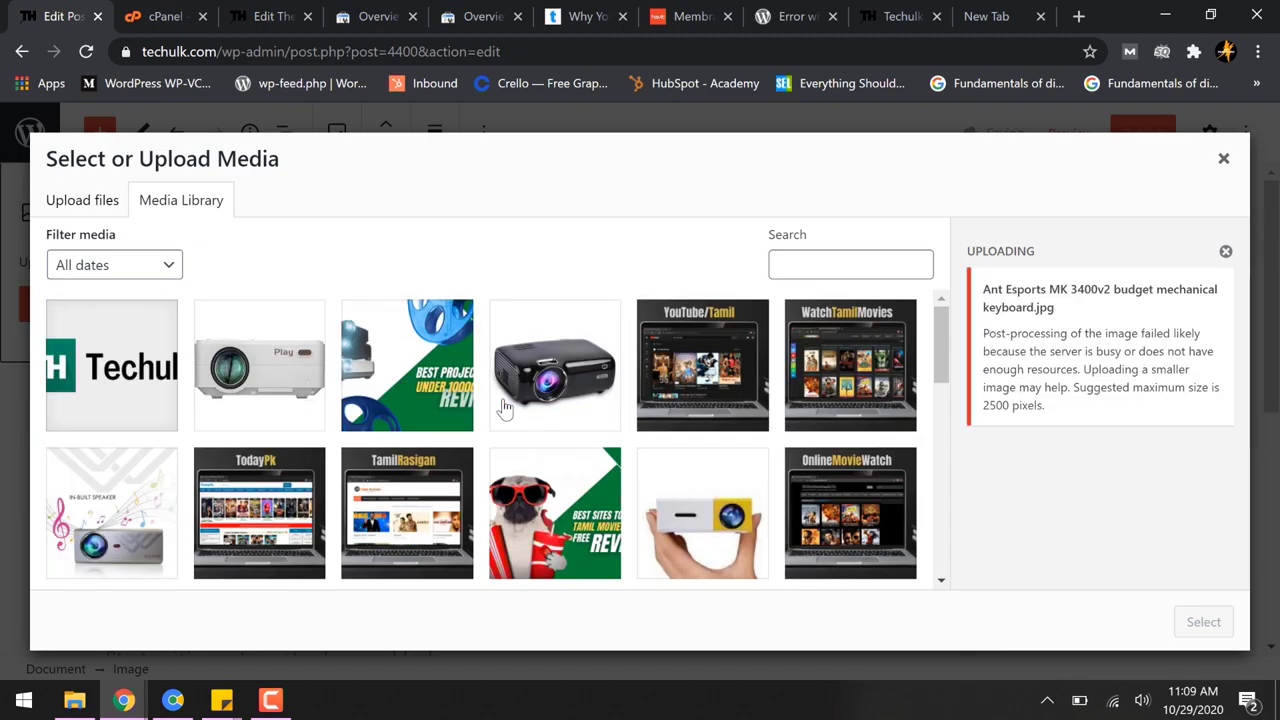
left_click(1223, 160)
scroll(329, 300, "down", 5)
left_click(329, 300)
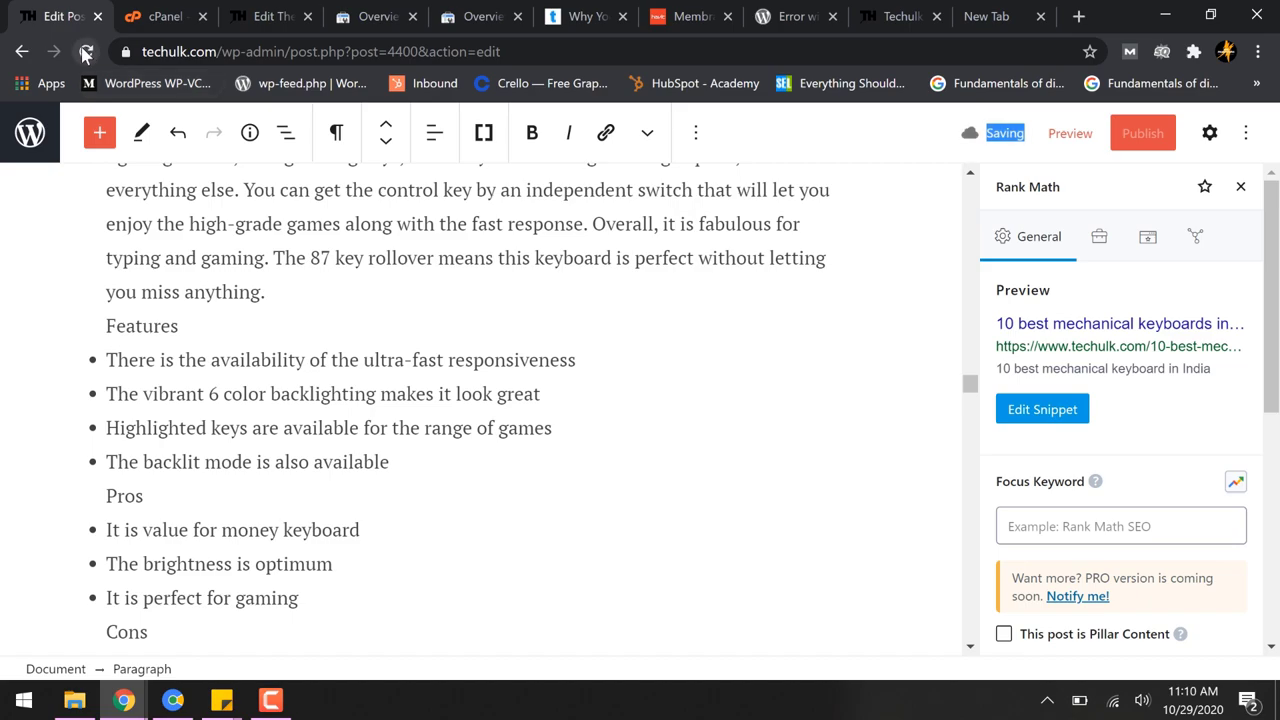
Reload the editor and upload the Ant Esports keyboard image through the Image block's Media Library
left_click(86, 52)
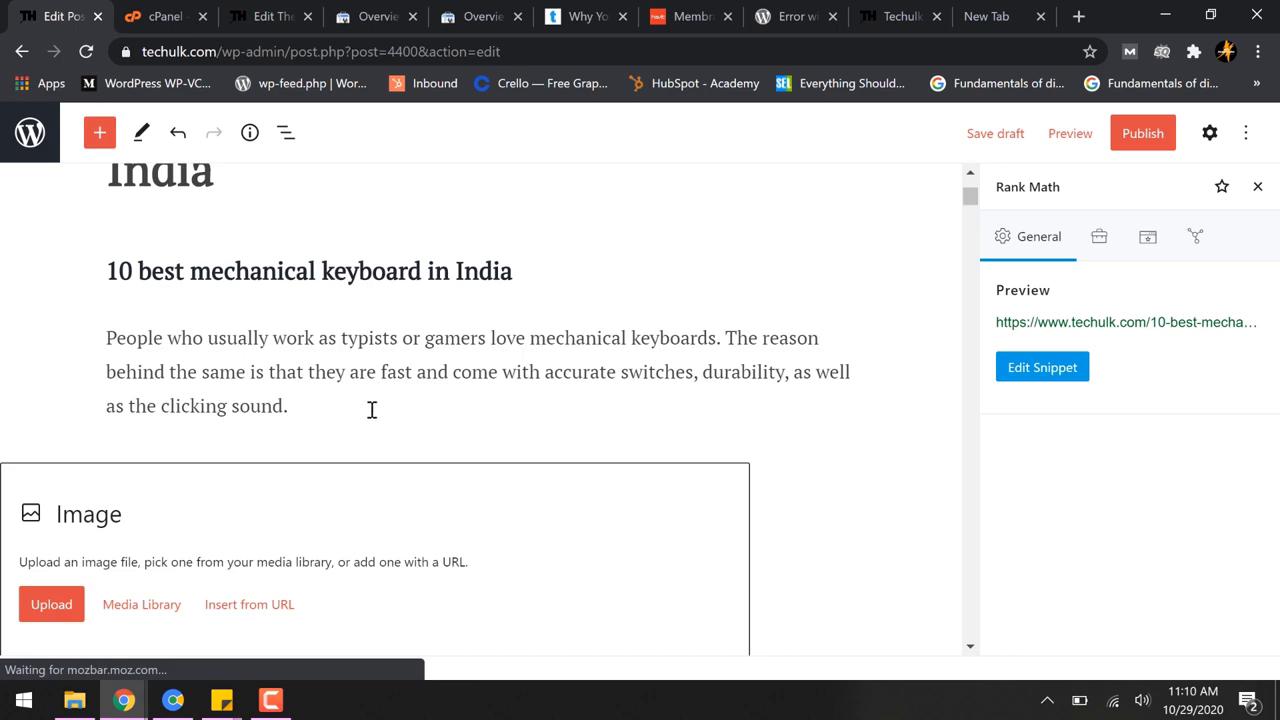
scroll(371, 409, "down", 3)
left_click(130, 306)
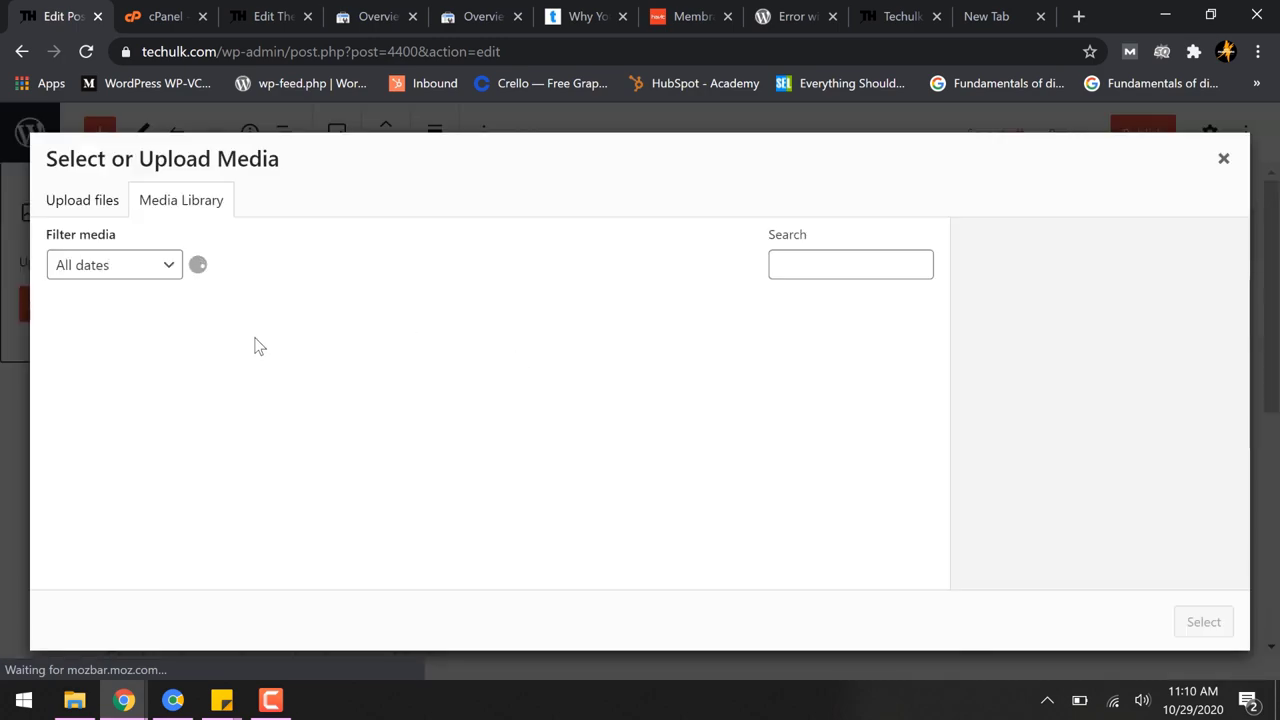
left_click(50, 203)
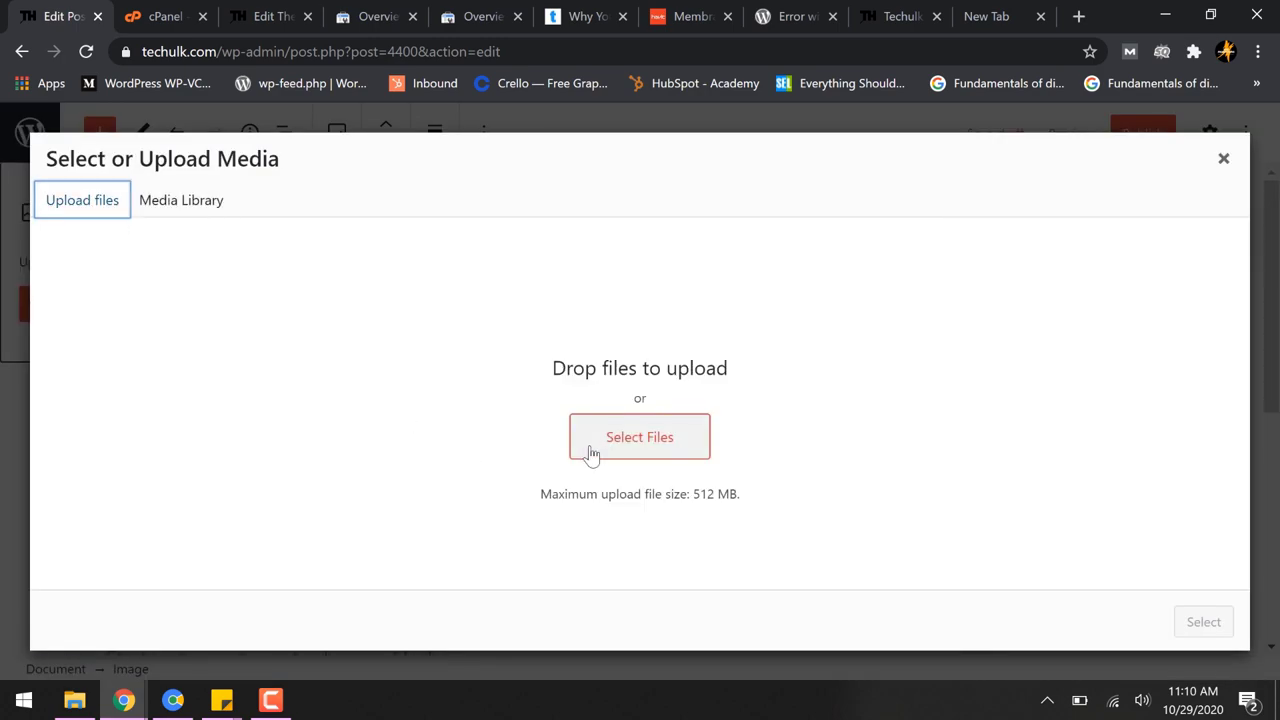
left_click(592, 450)
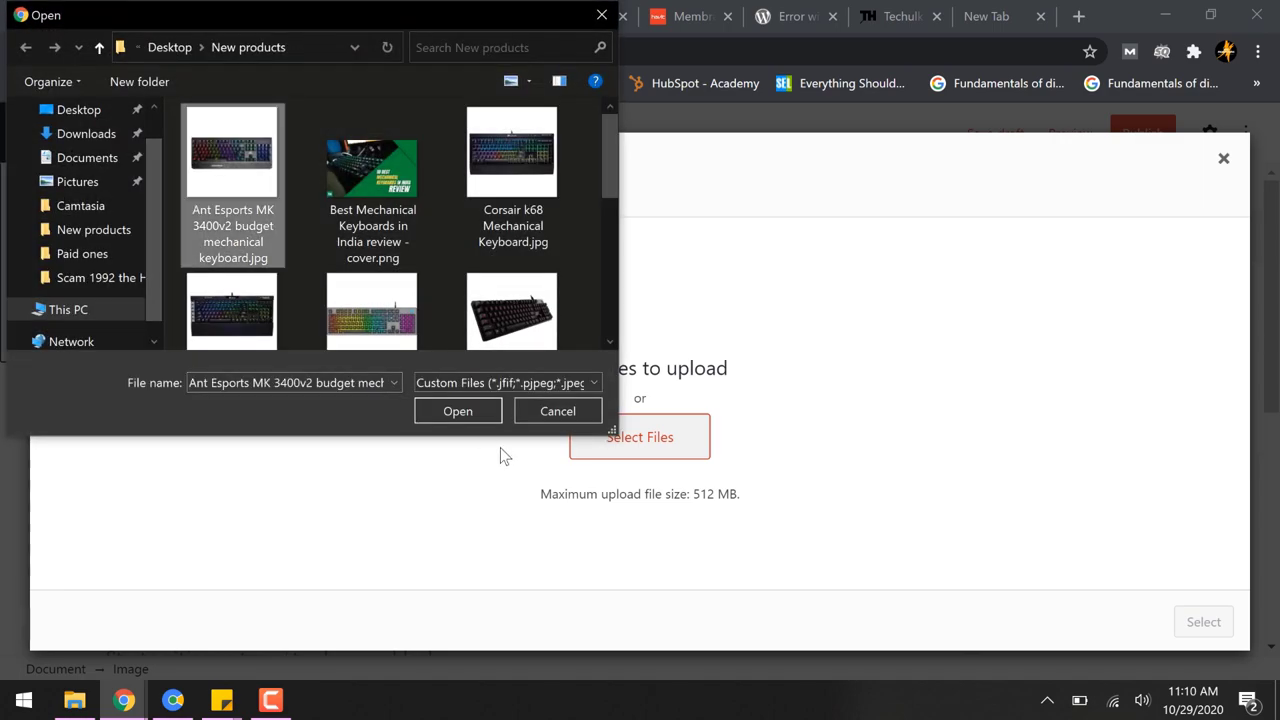
left_click(469, 411)
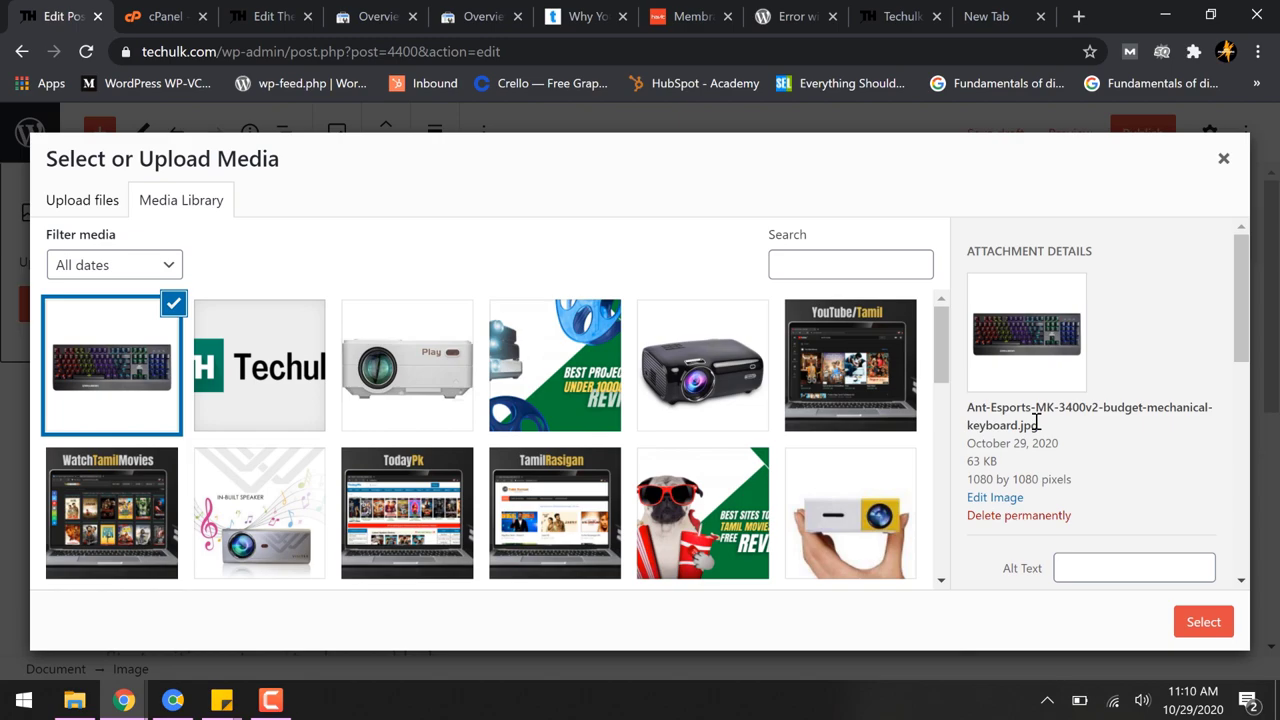
Select all nine images in the New products folder with Ctrl+A and upload them
left_click(84, 205)
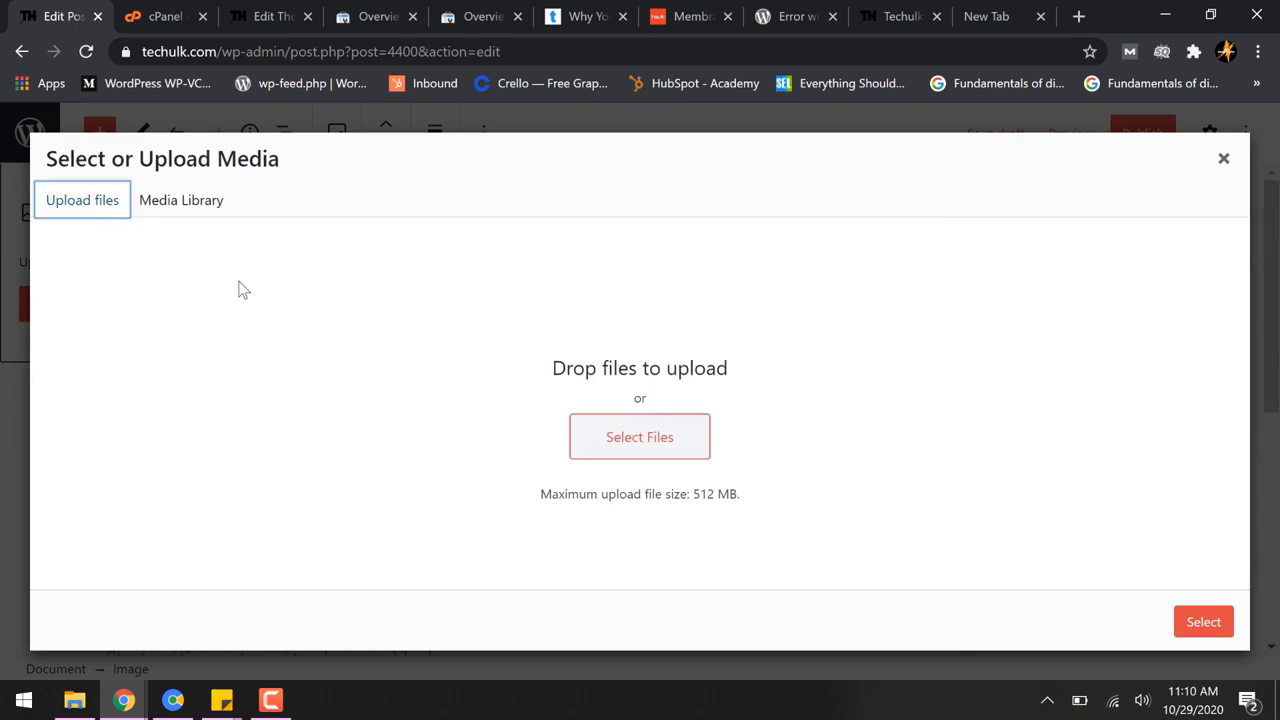
left_click(623, 437)
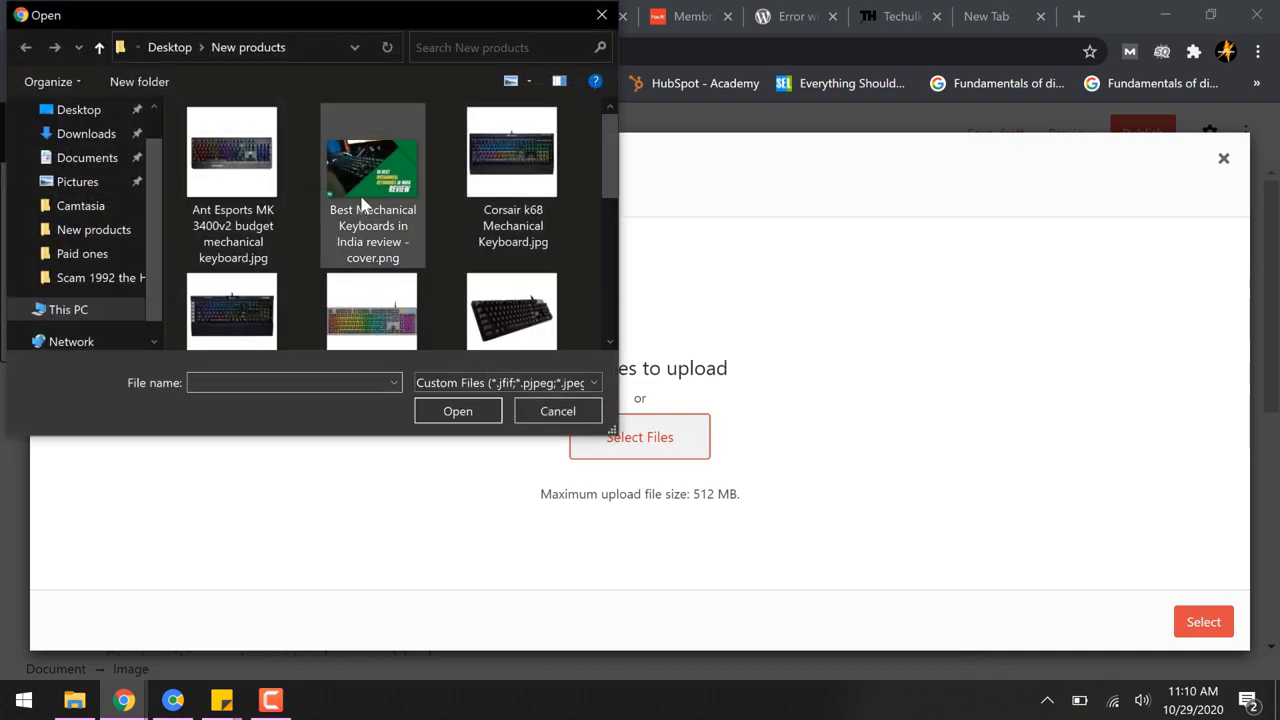
left_click(362, 203)
key("ctrl+a")
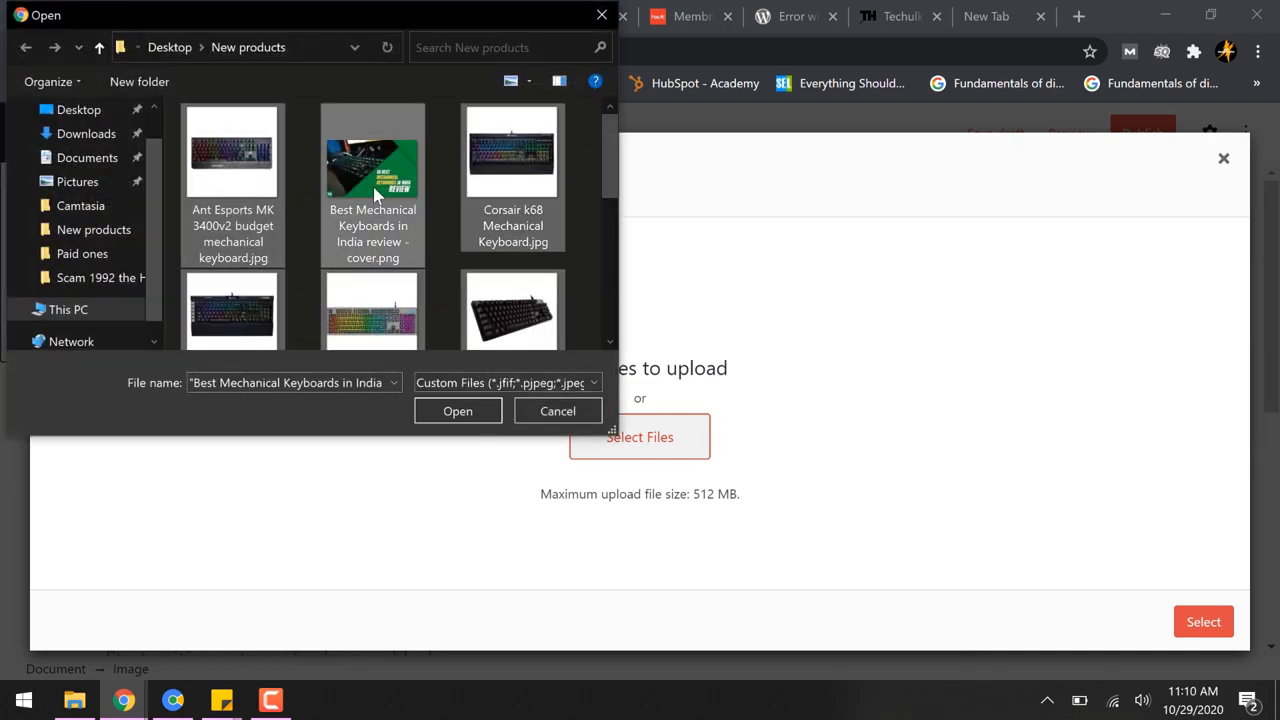
left_click(457, 411)
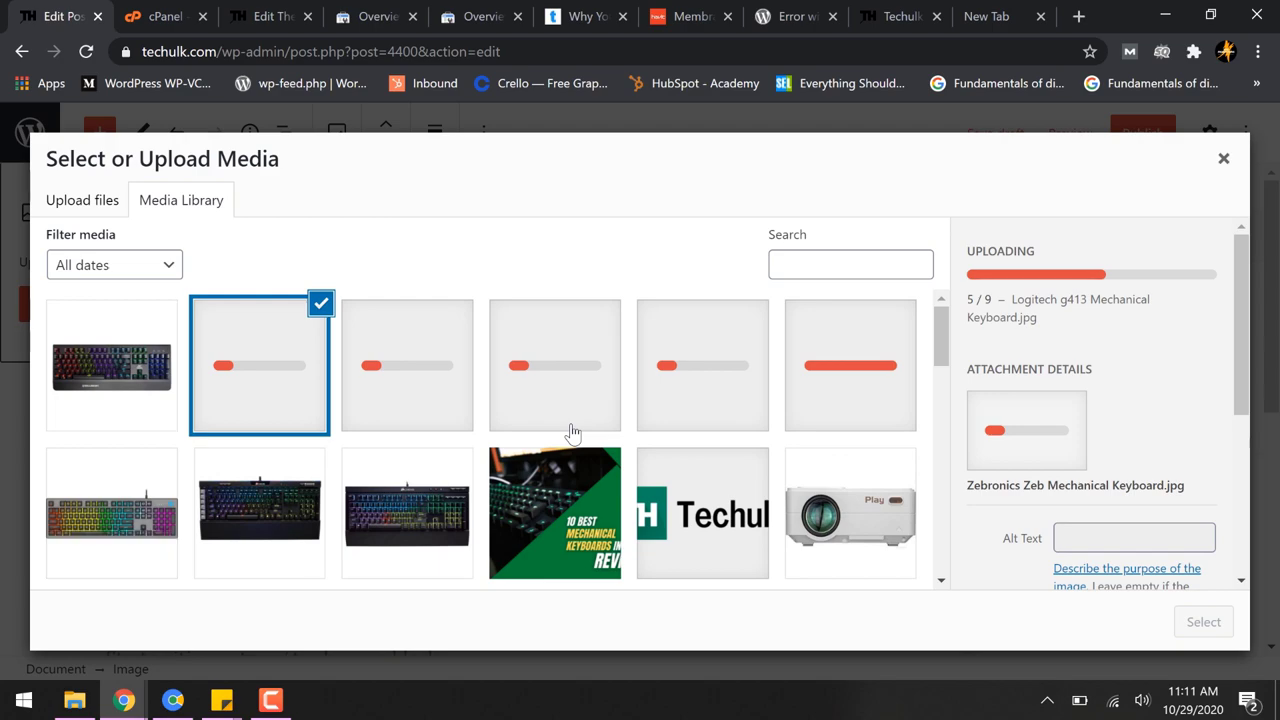
left_click(287, 714)
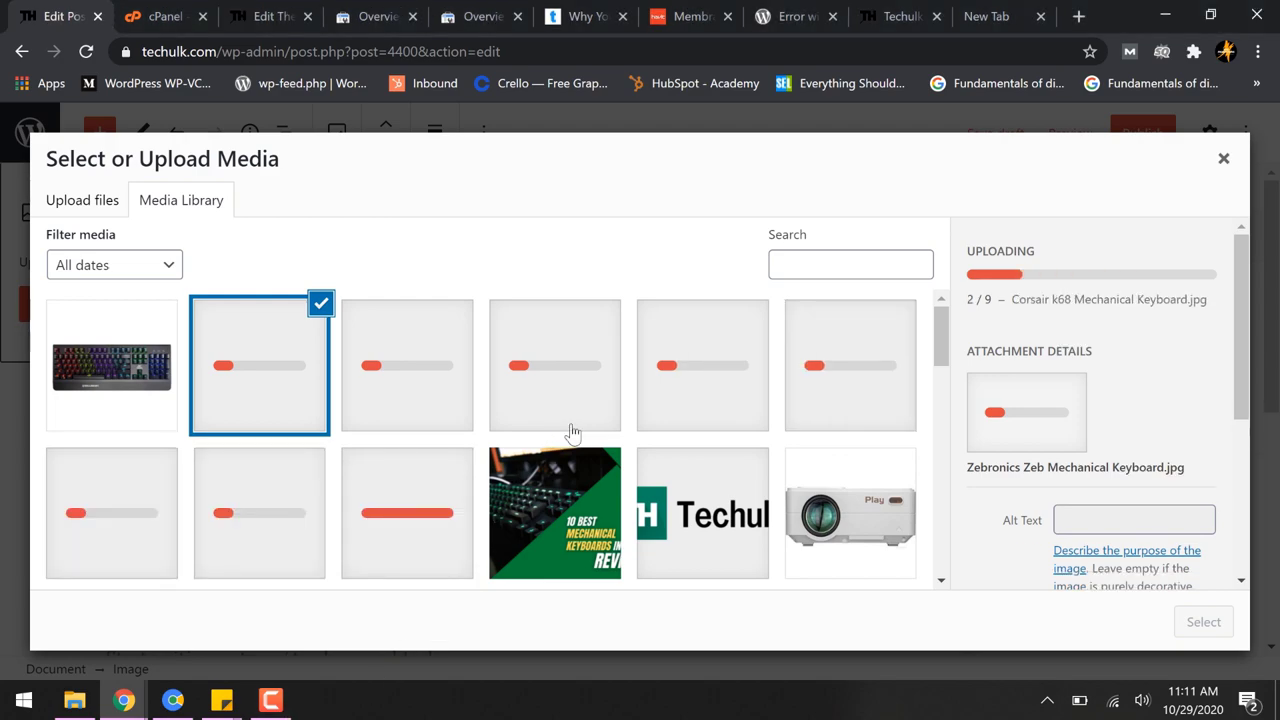